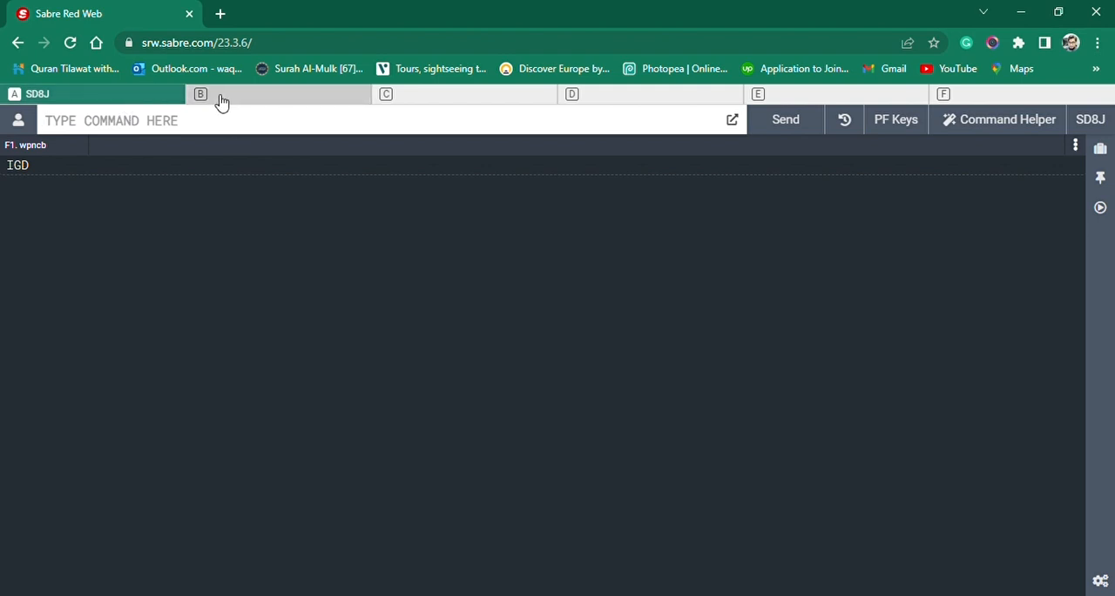
# Open work area B and request flight availability with 120MAYJEDKHI for Jeddah to Karachi on 20 May
pyautogui.click(221, 102)
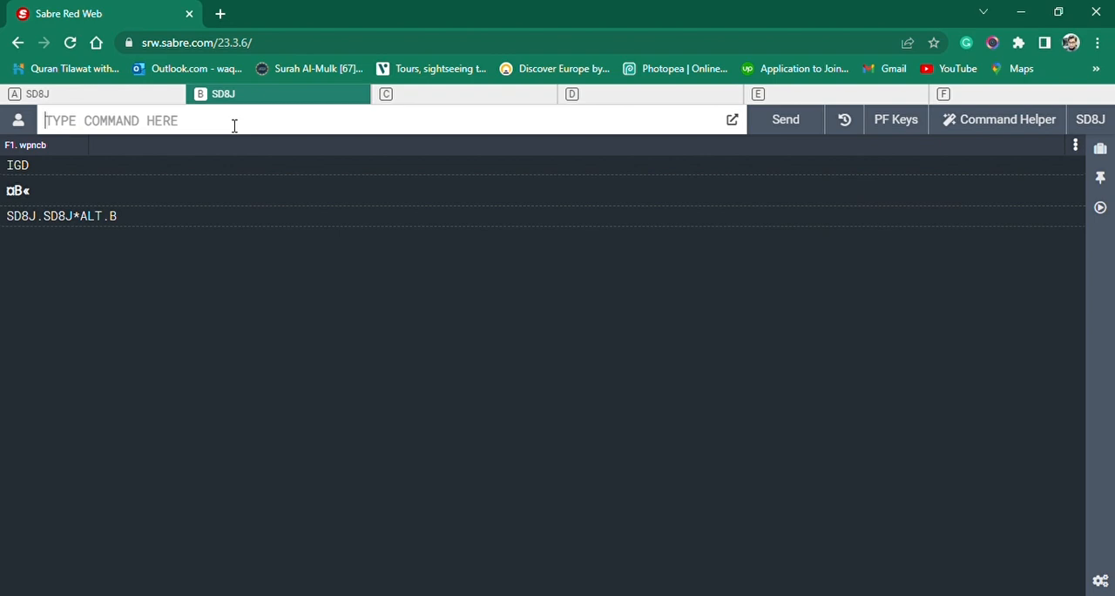
pyautogui.write('120MAYJED')
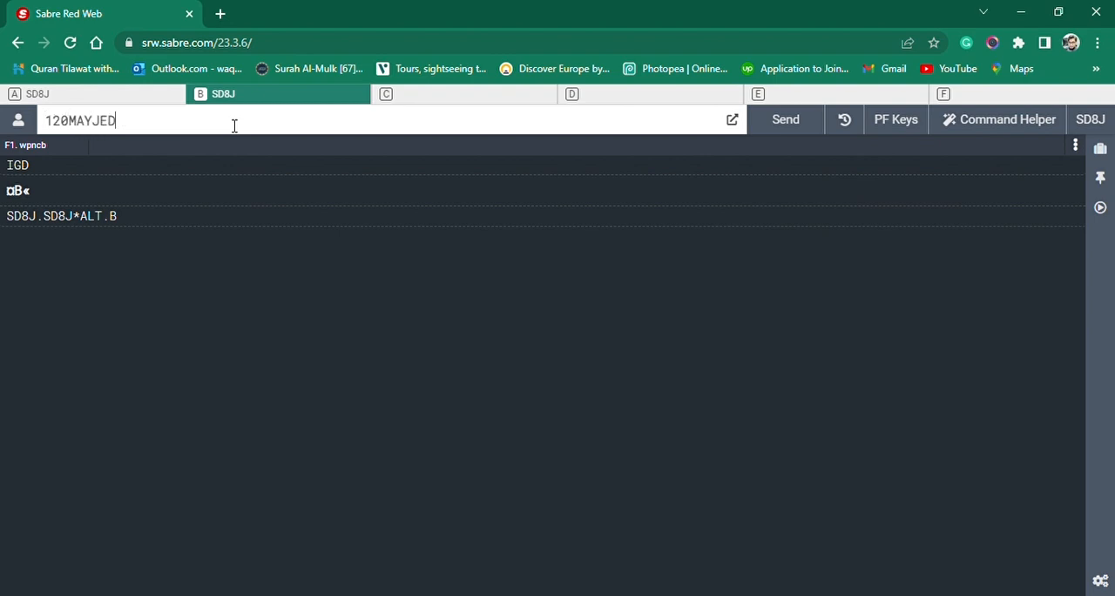
pyautogui.write('KHI')
pyautogui.press('Return')
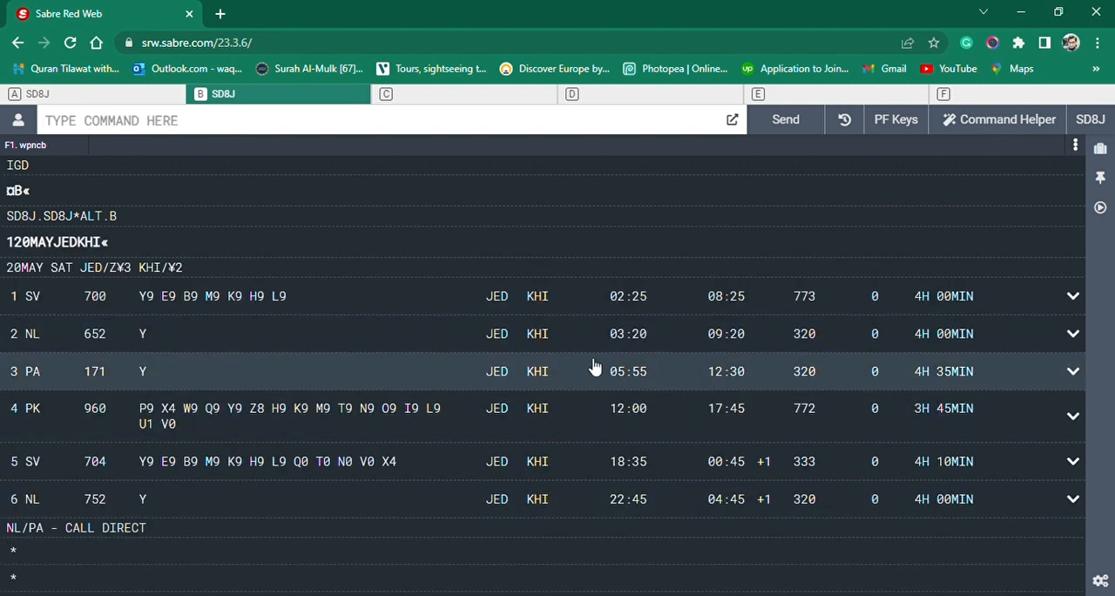
# Activate work areas C, D and E one after another, and return through B to work area A
pyautogui.click(429, 98)
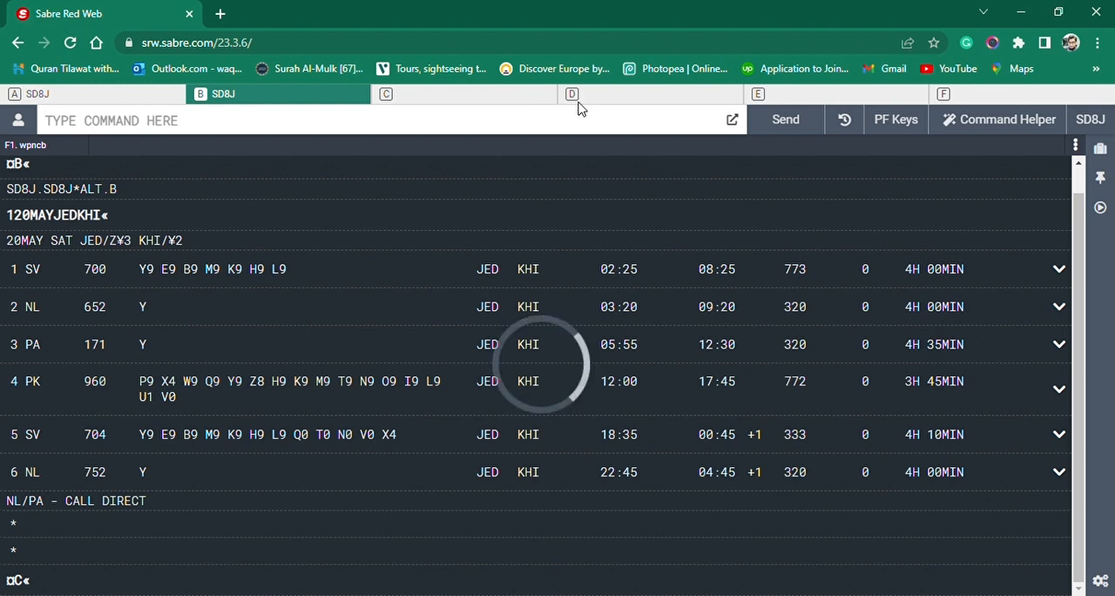
pyautogui.click(631, 101)
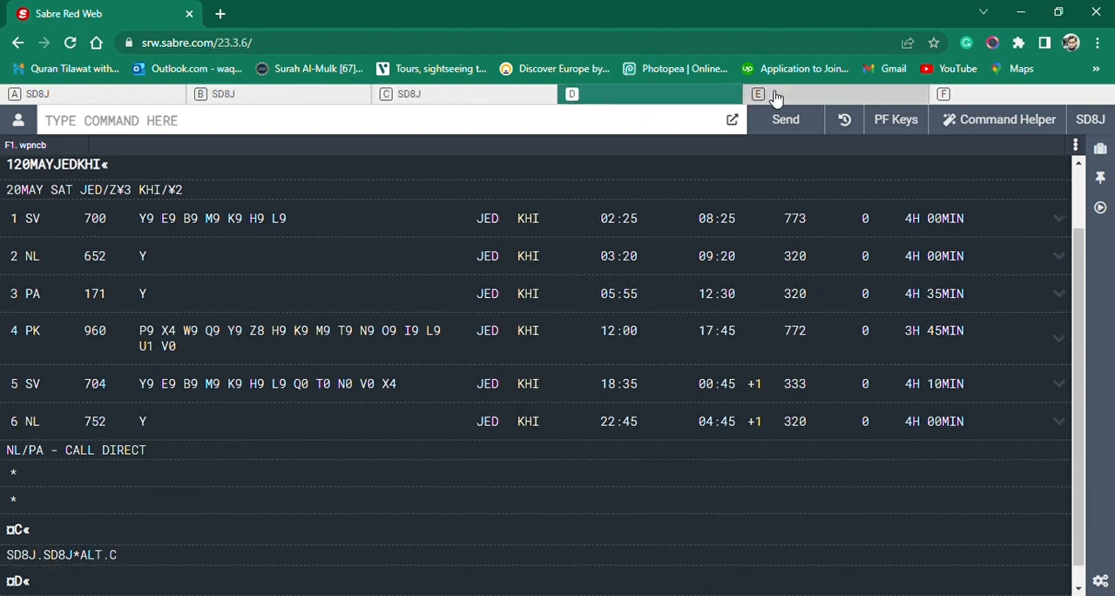
pyautogui.click(787, 99)
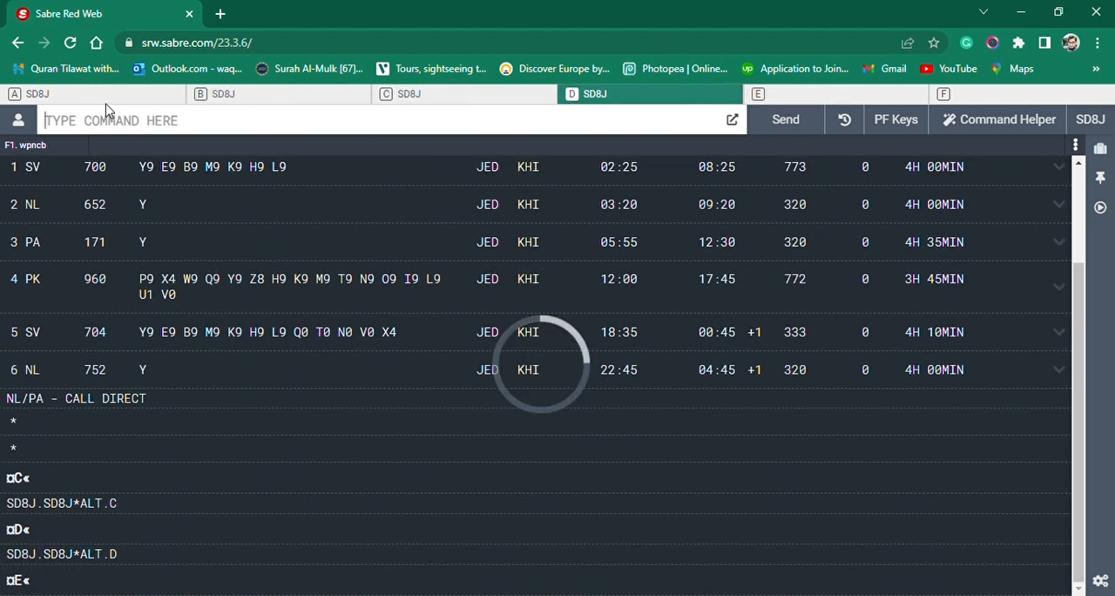
pyautogui.click(200, 94)
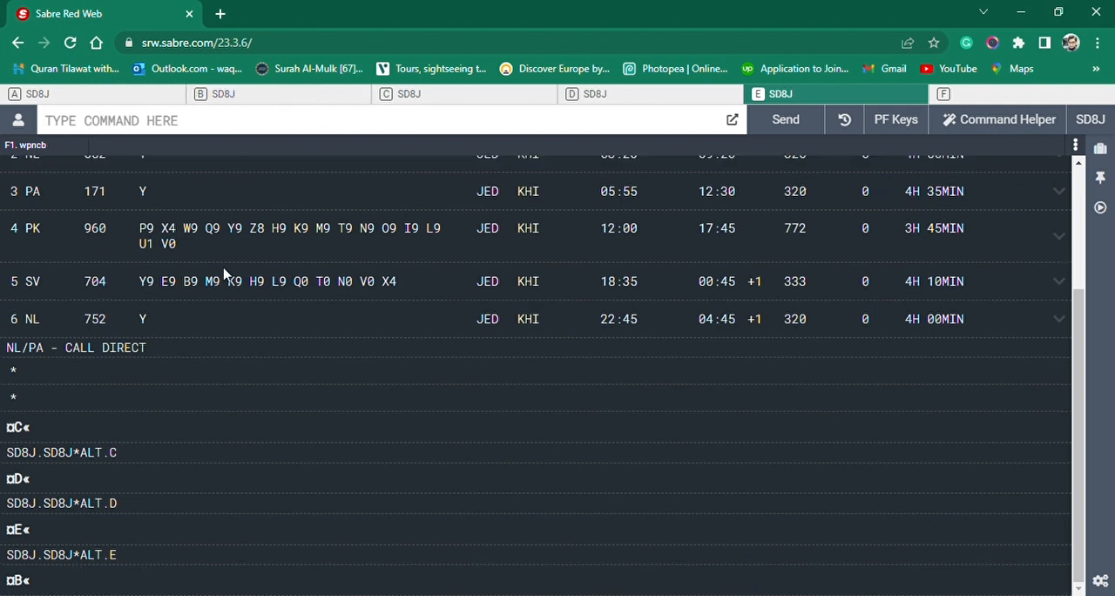
pyautogui.click(71, 102)
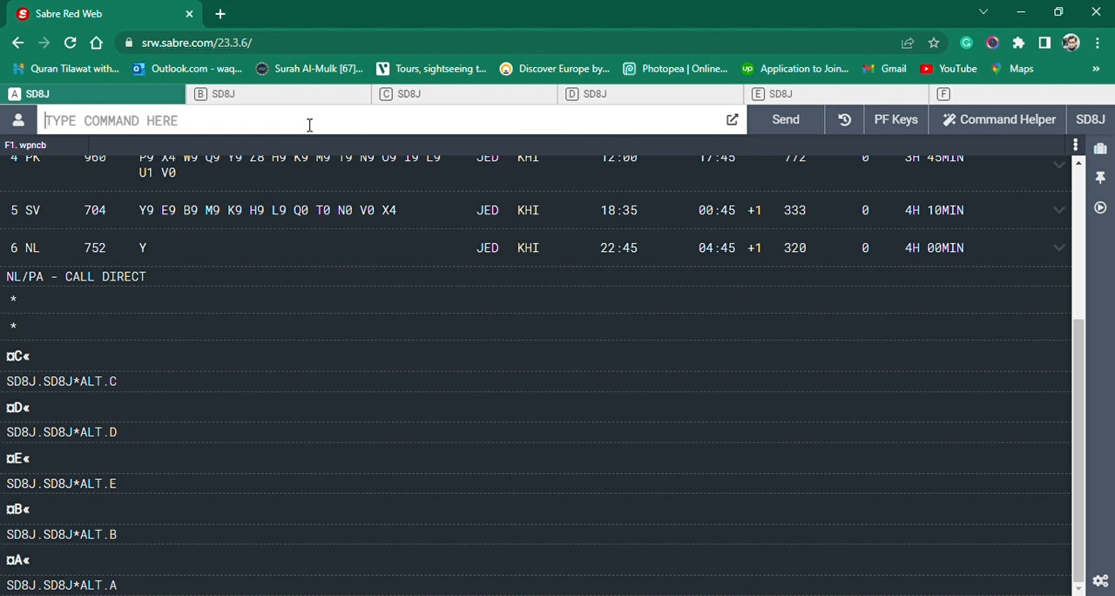
# Send the ignore command I three times in work area A
pyautogui.write('I')
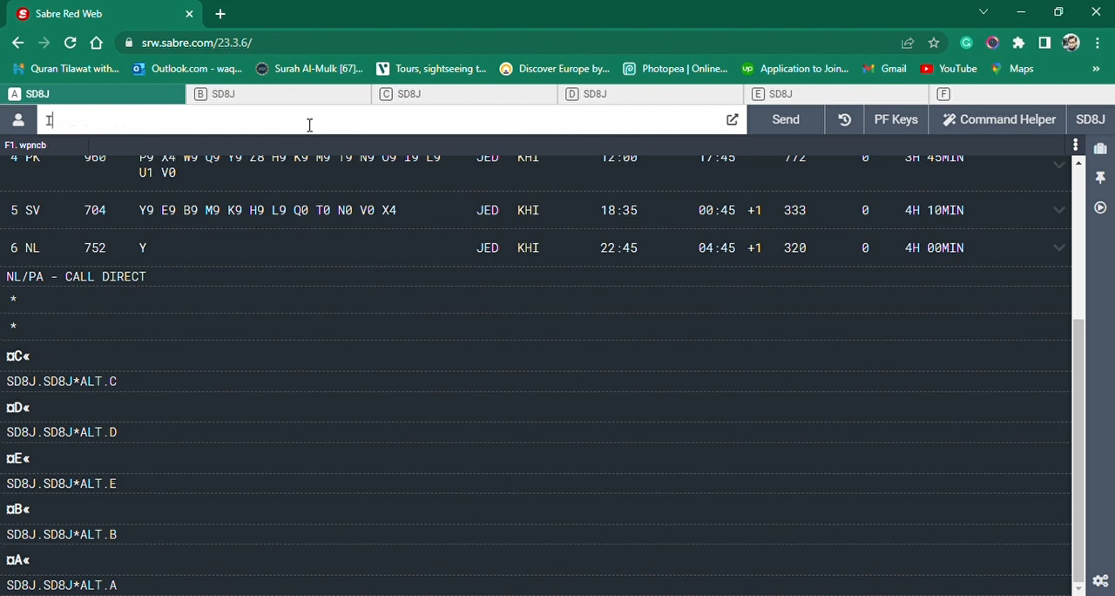
pyautogui.press('Return')
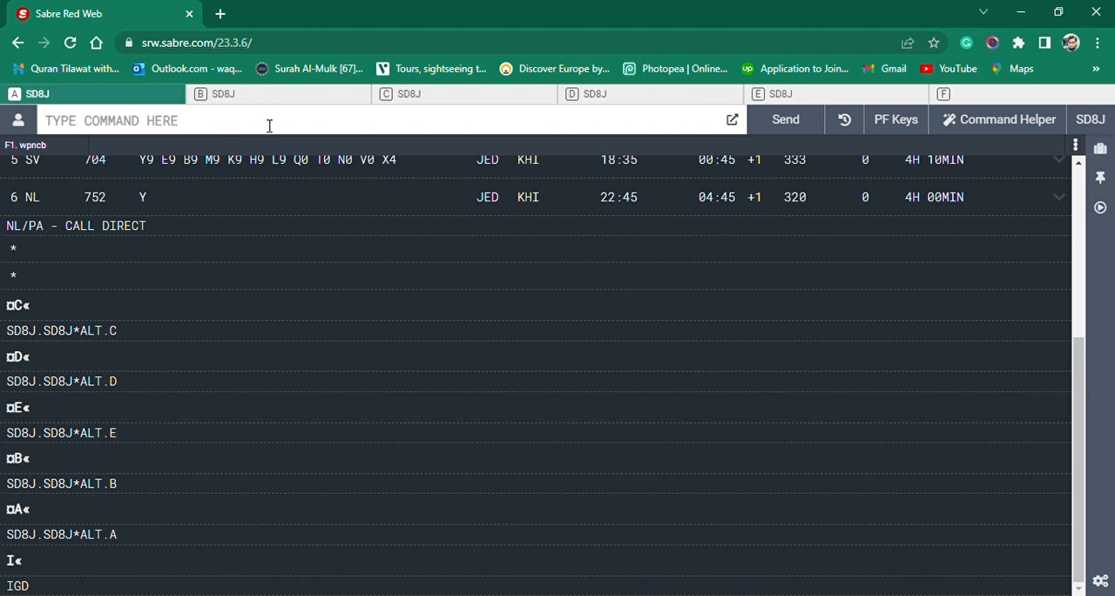
pyautogui.write('I')
pyautogui.press('Return')
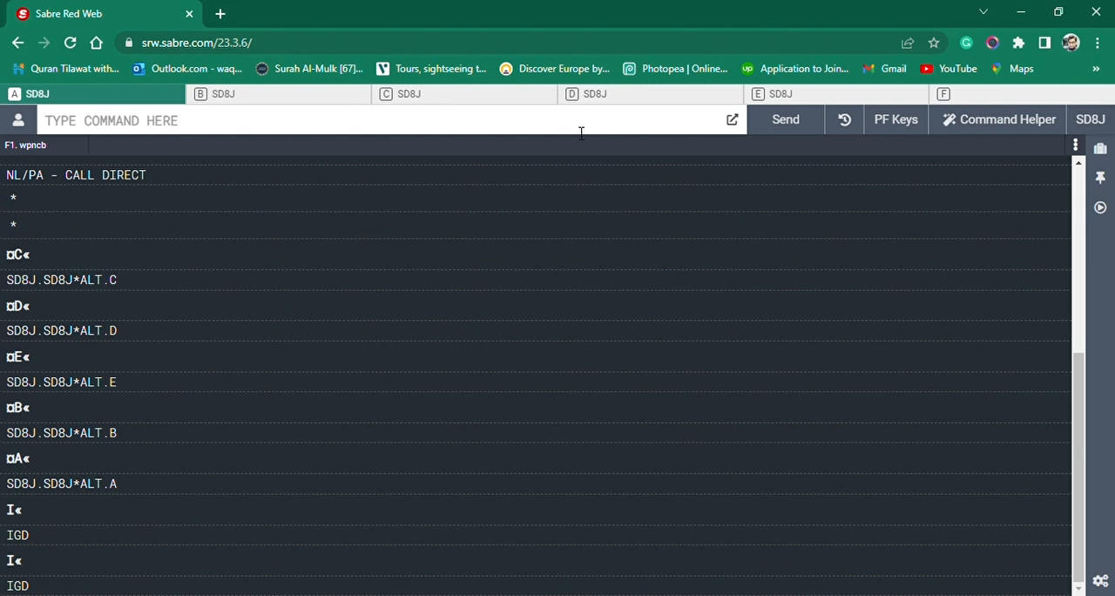
pyautogui.write('I')
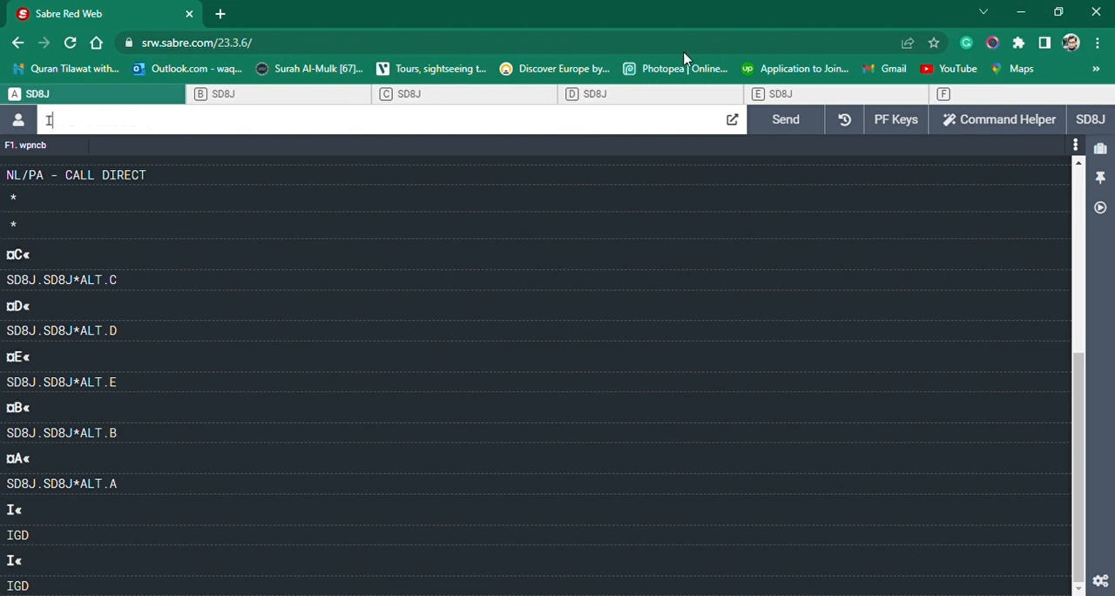
pyautogui.click(800, 120)
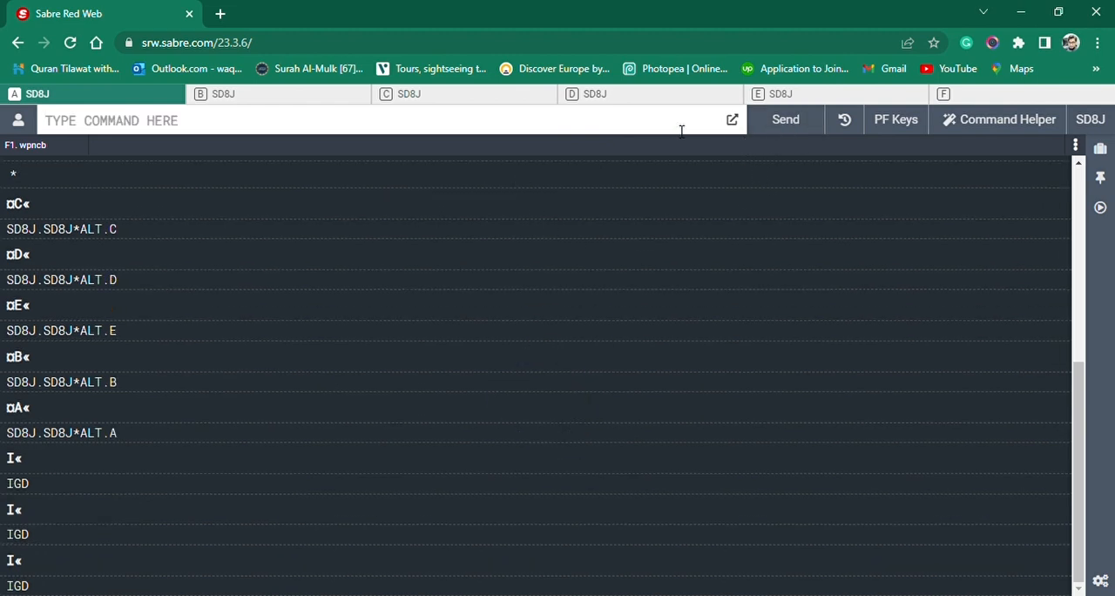
# Look through the command history, load the earlier WPNCB entry into the command line, and send it
pyautogui.click(843, 127)
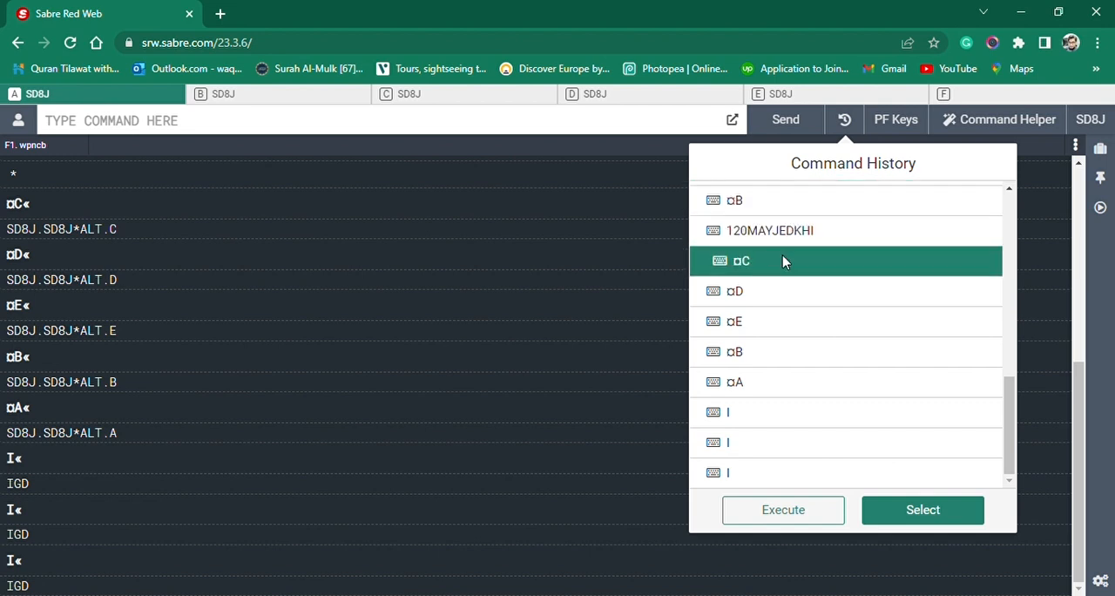
pyautogui.scroll(5, 775, 364)
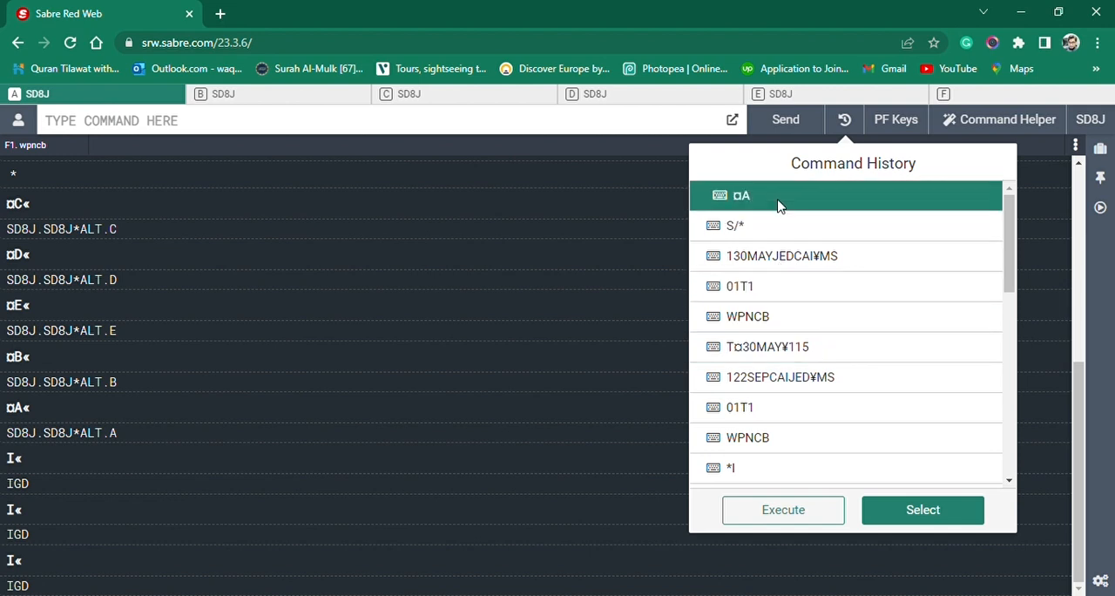
pyautogui.scroll(-6, 789, 344)
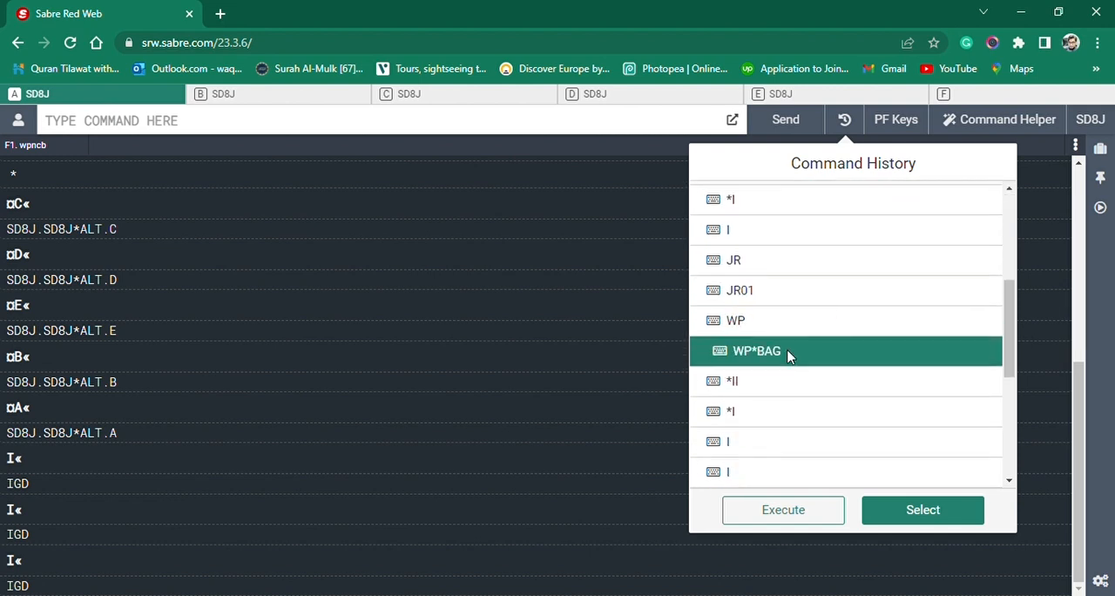
pyautogui.scroll(6, 788, 365)
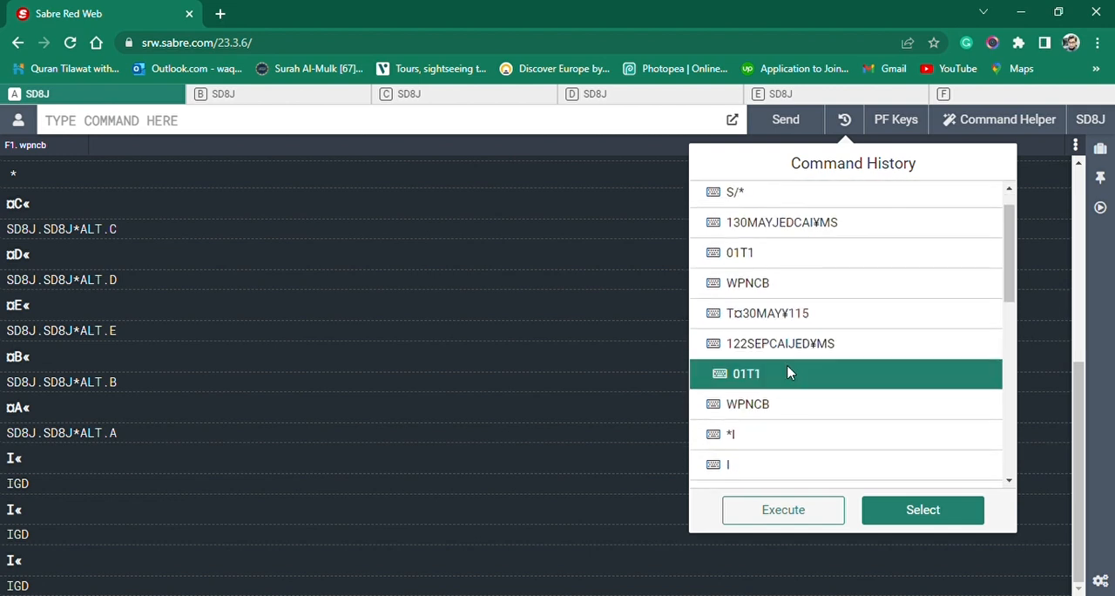
pyautogui.scroll(1, 788, 301)
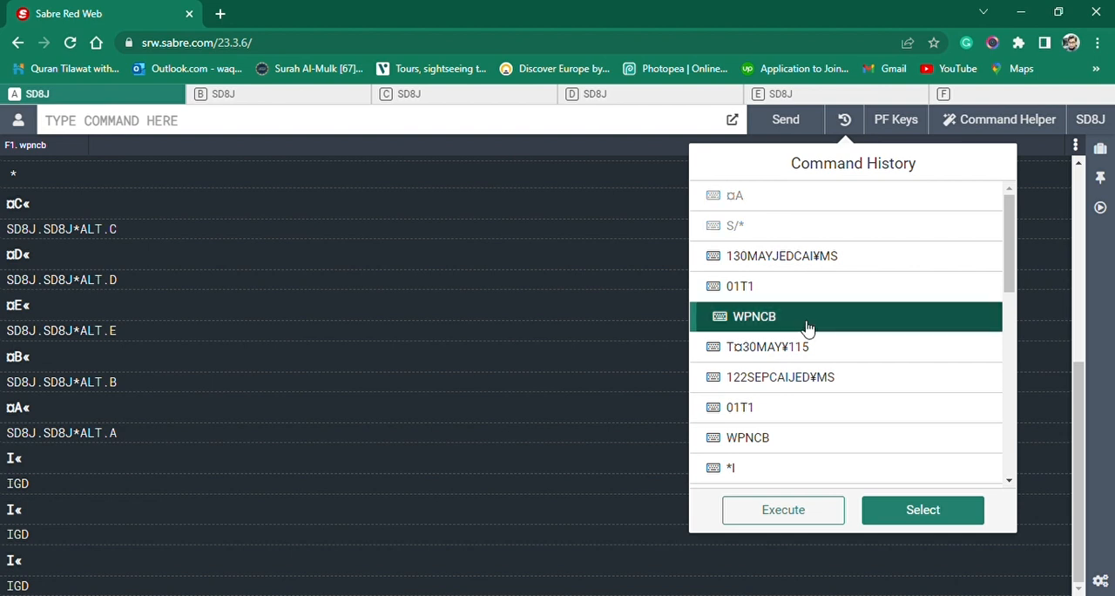
pyautogui.click(923, 511)
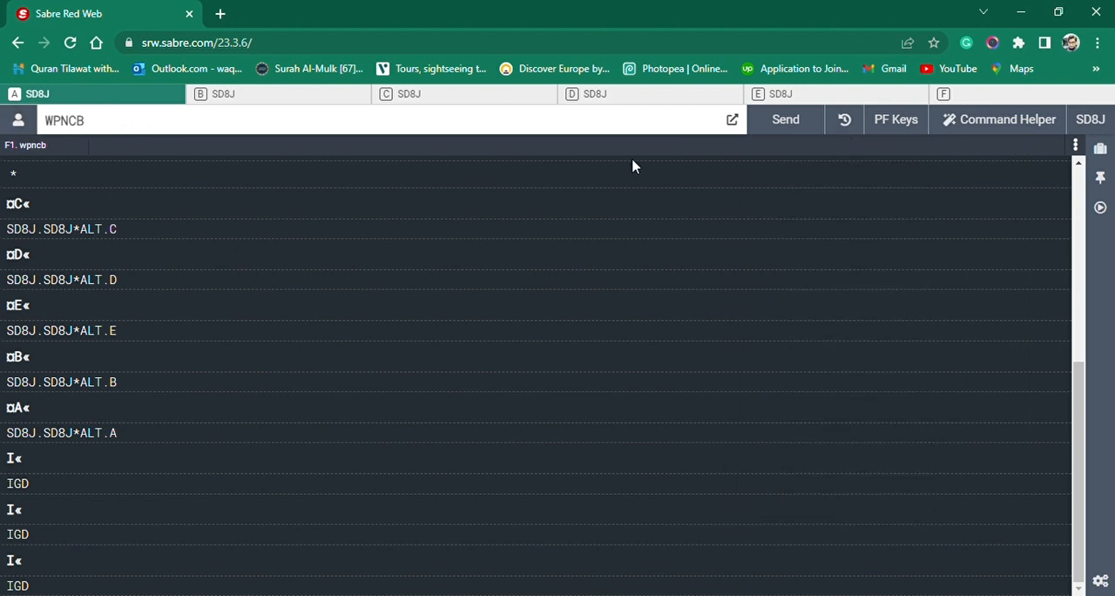
pyautogui.click(773, 129)
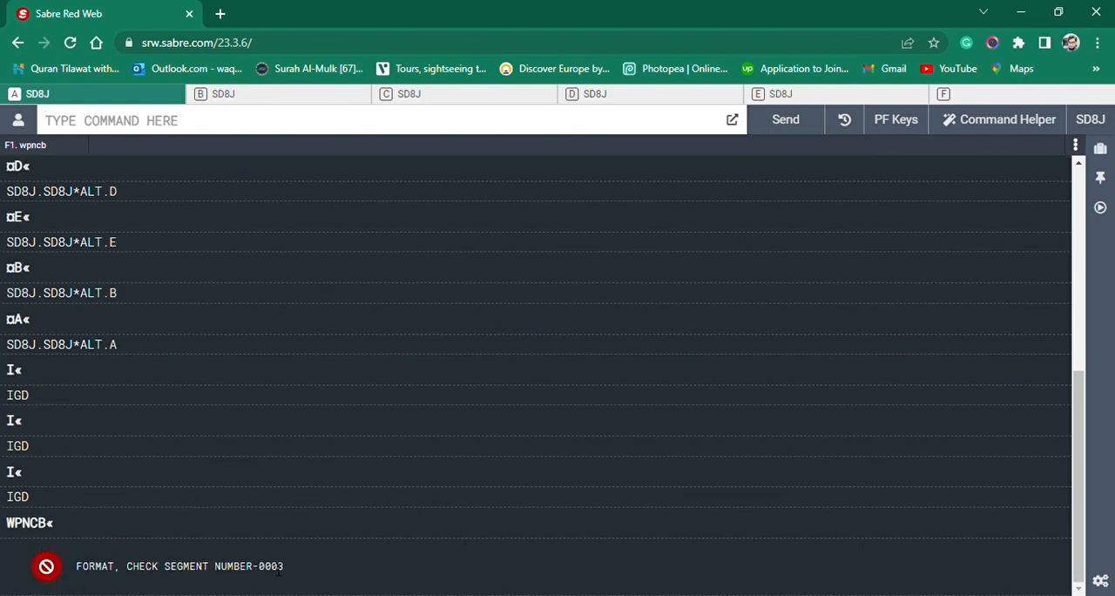
# Execute the earlier WPNCB entry straight from the command history
pyautogui.moveTo(8, 522); pyautogui.dragTo(49, 530)
pyautogui.click(845, 124)
pyautogui.scroll(5, 817, 340)
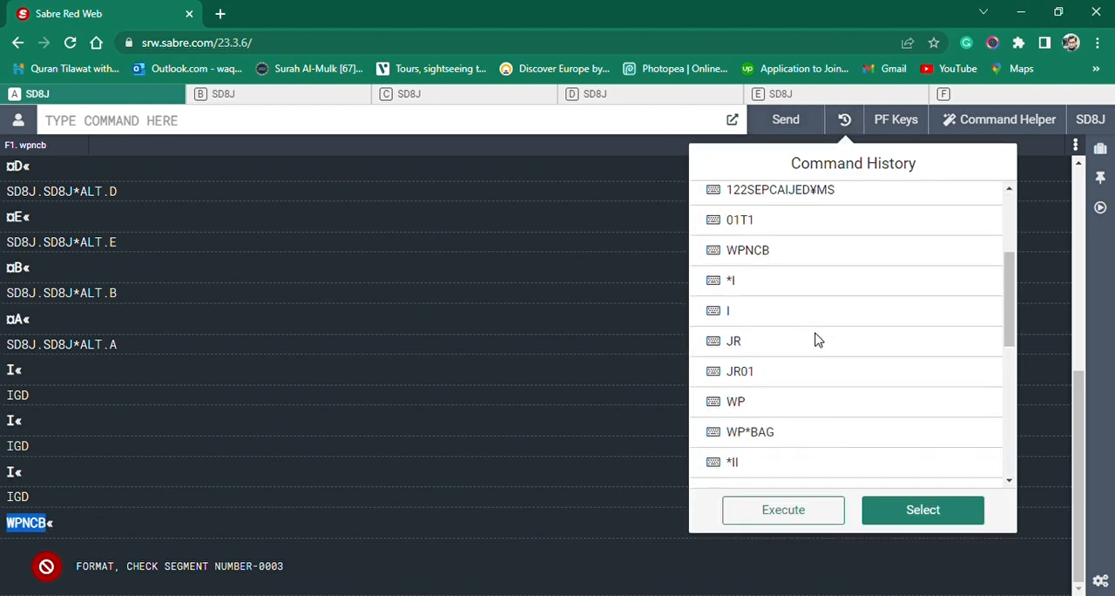
pyautogui.scroll(2, 817, 340)
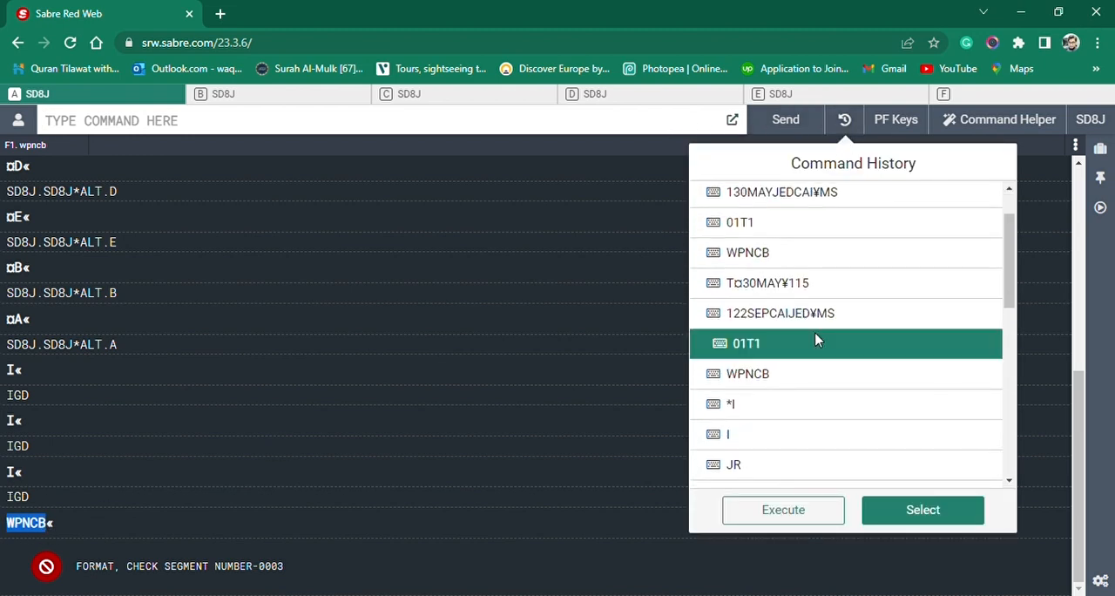
pyautogui.click(776, 372)
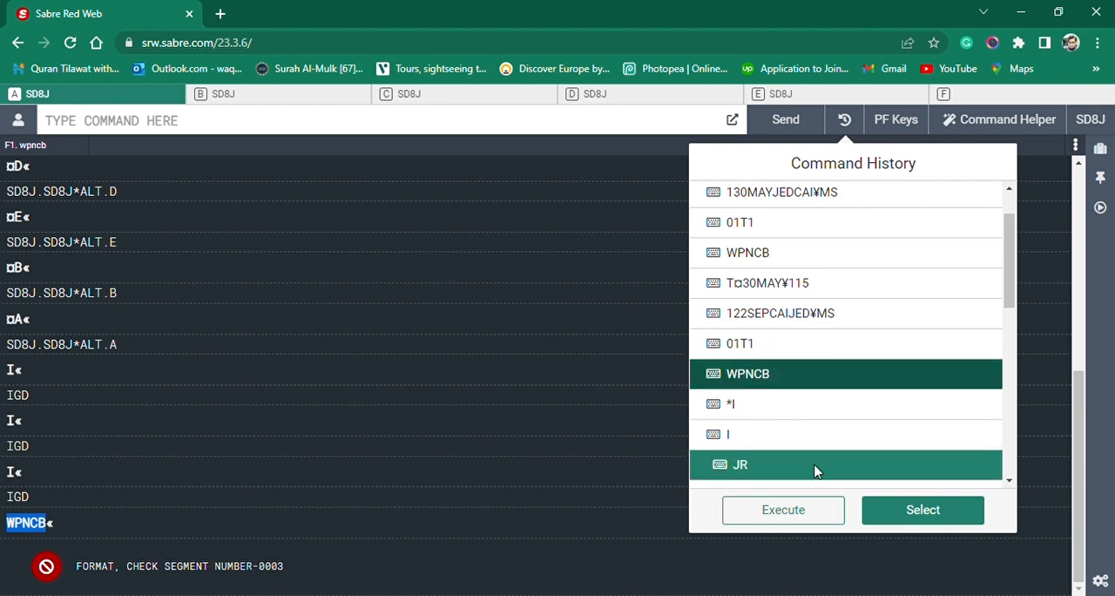
pyautogui.click(805, 513)
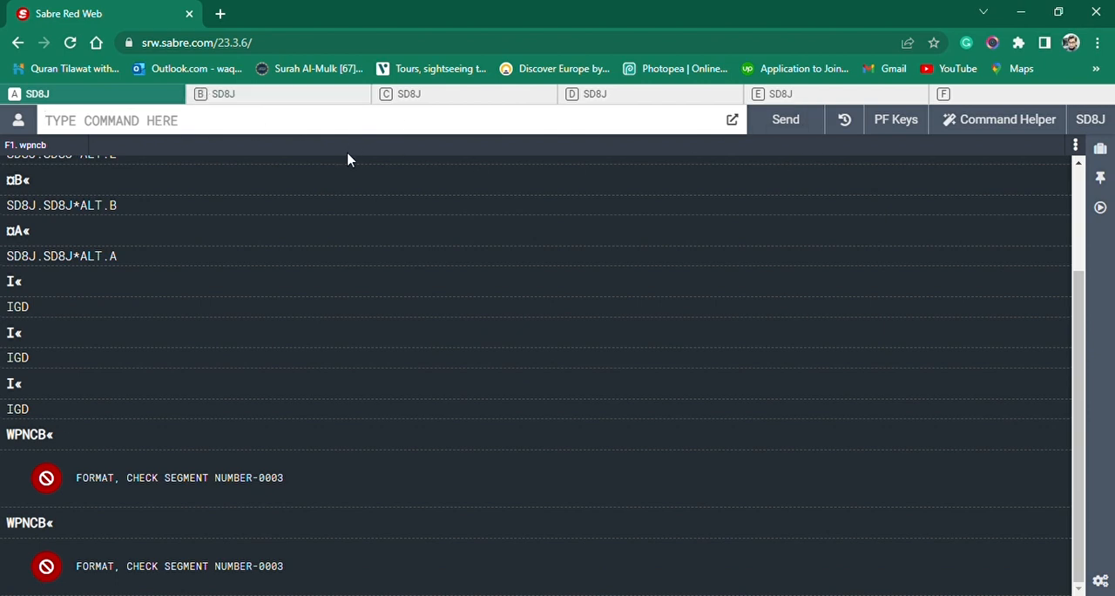
# Open and close the command history, and toggle the PF keys bar
pyautogui.click(849, 124)
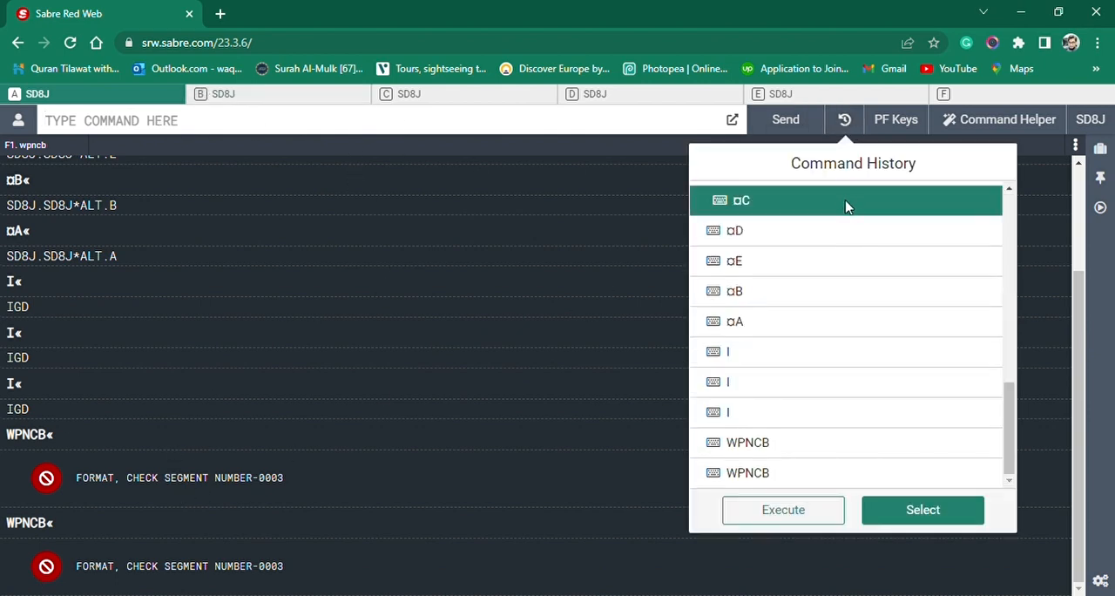
pyautogui.click(845, 120)
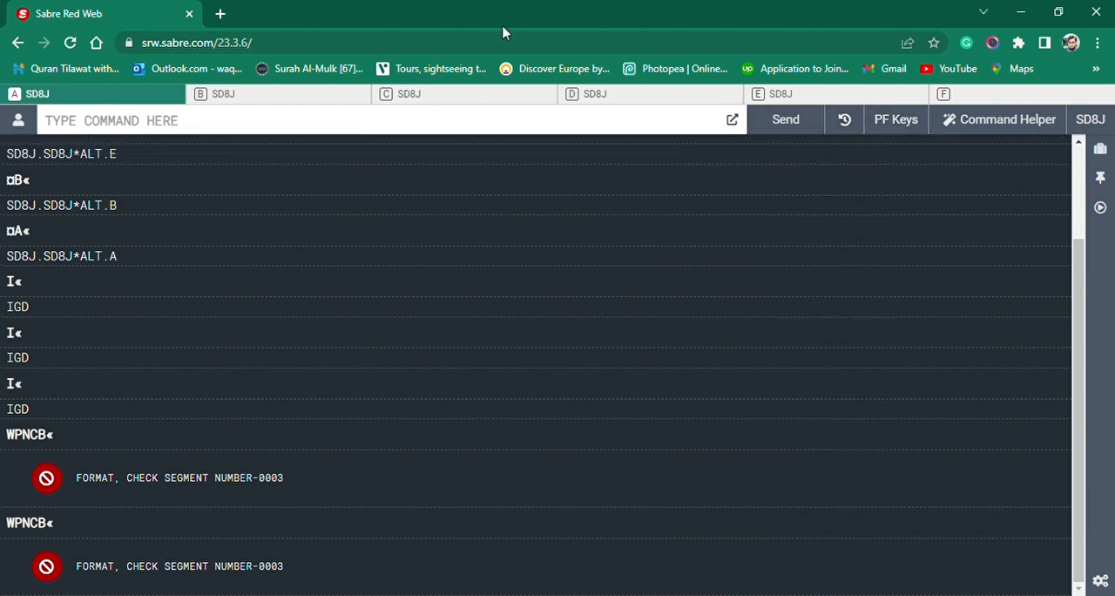
pyautogui.moveTo(893, 118)
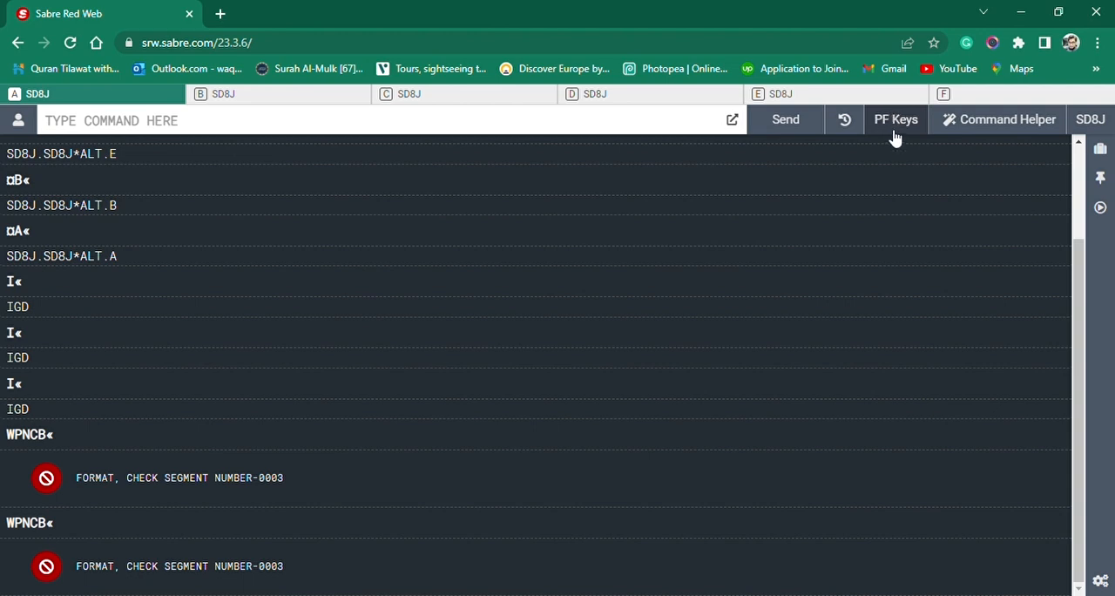
pyautogui.click(893, 131)
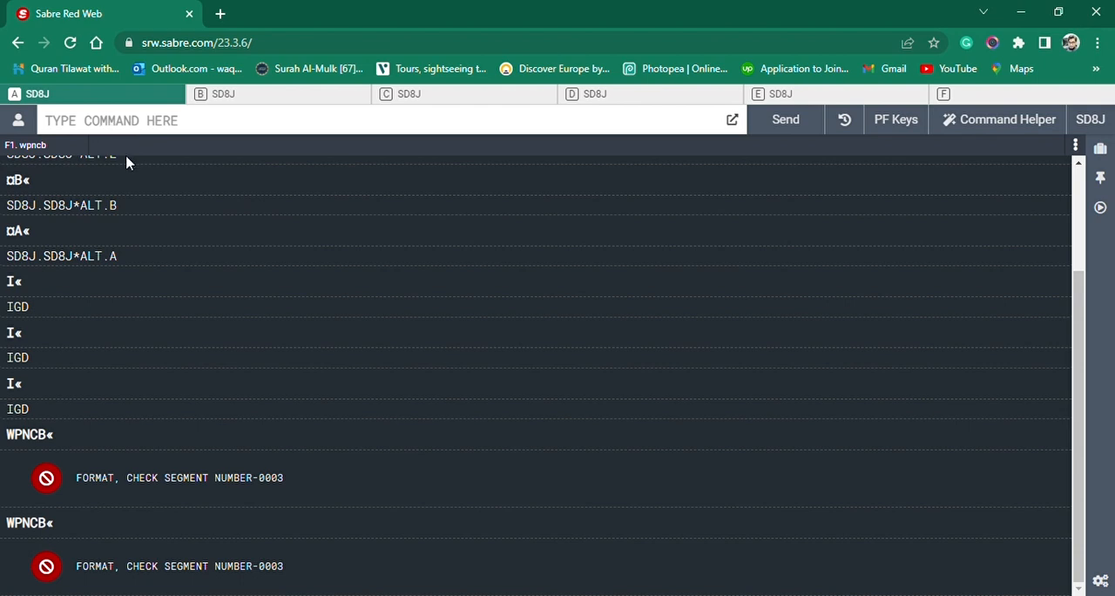
# Clear the command output and run WPNCB through its assigned PF key
pyautogui.hotkey('ctrl', 'BackSpace')
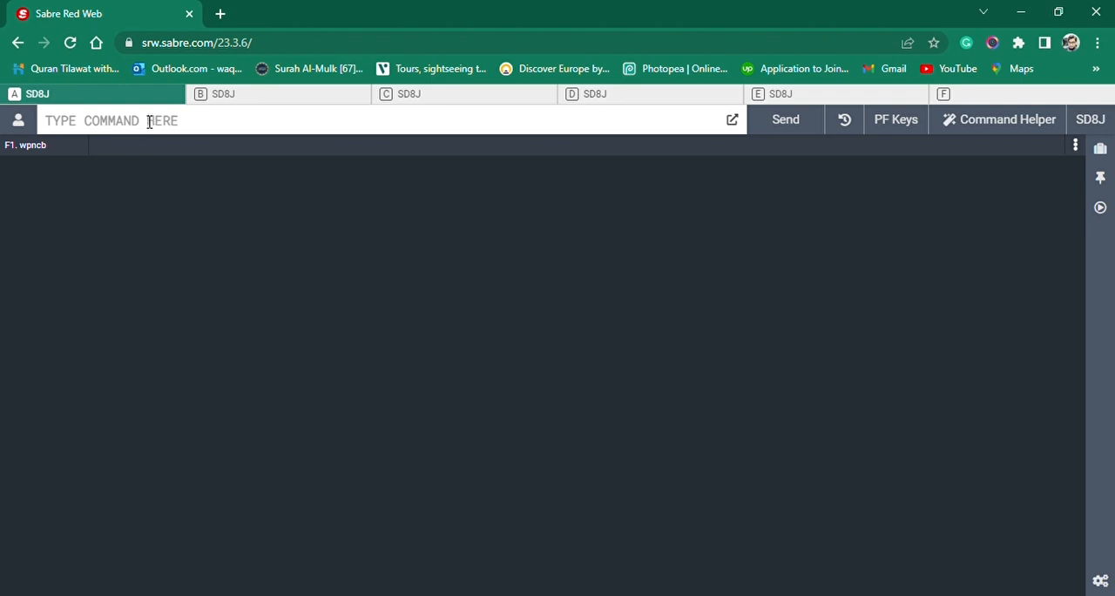
pyautogui.press('F1')
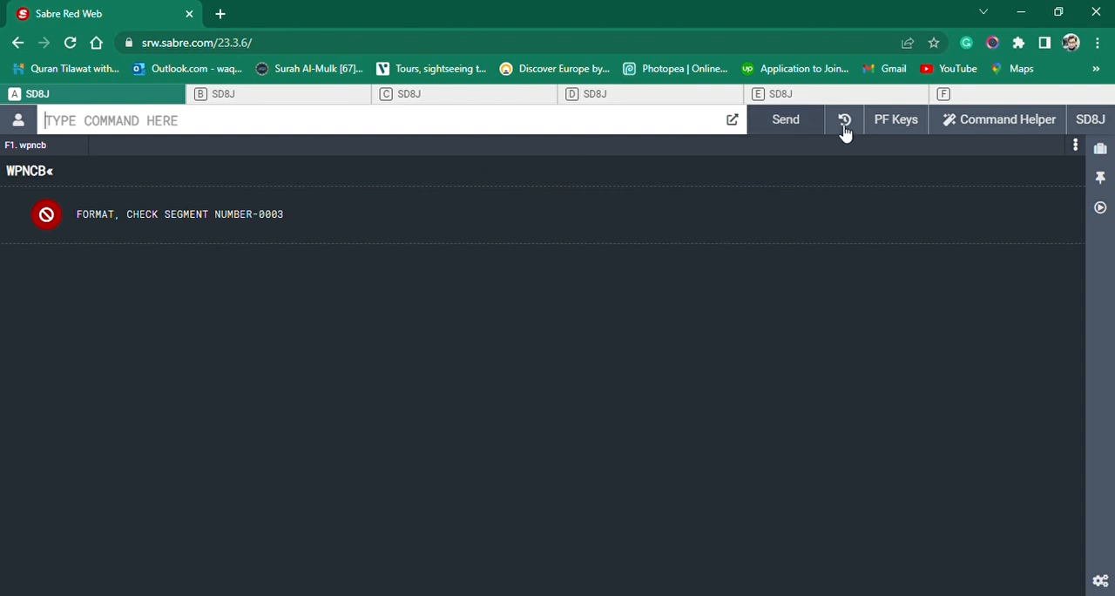
# Open the Command Helper's air shopping form and set the first flight from KHI (Karachi) to JED (Jeddah)
pyautogui.click(980, 126)
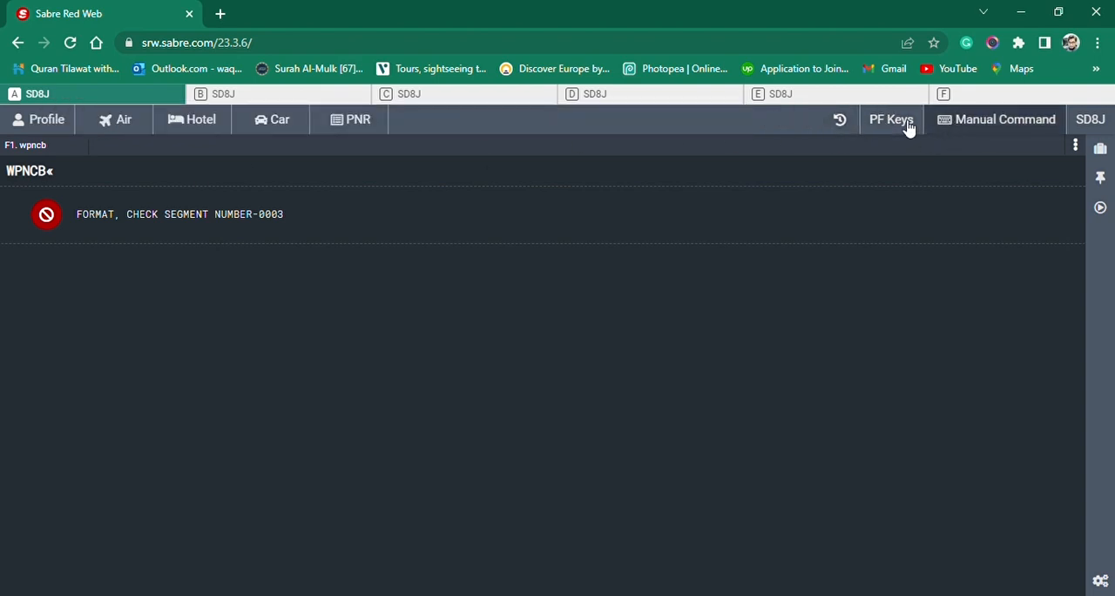
pyautogui.click(120, 121)
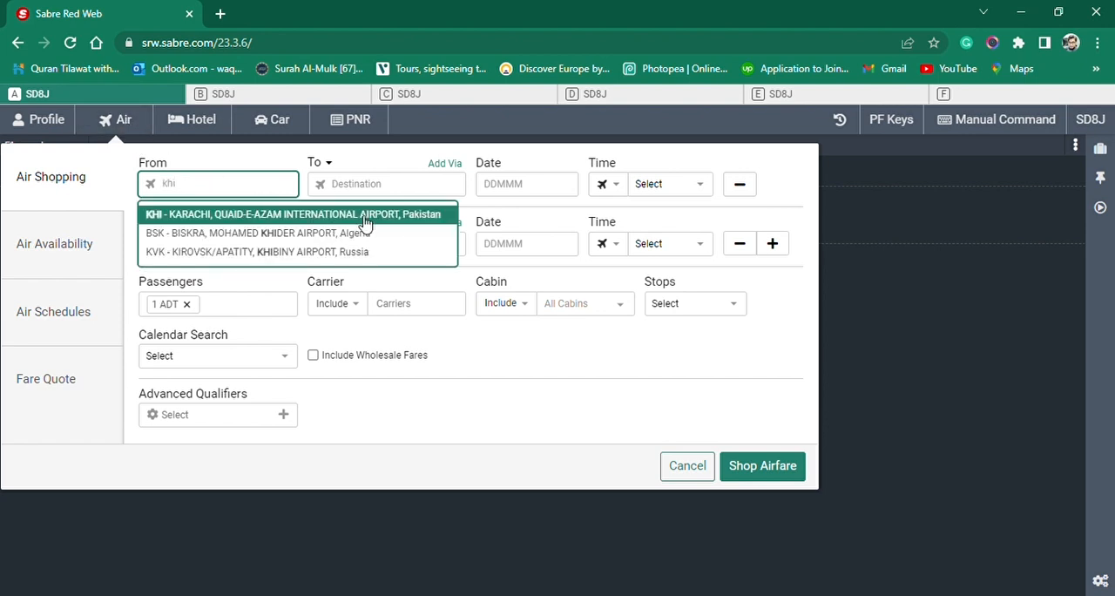
pyautogui.click(365, 218)
pyautogui.write('je')
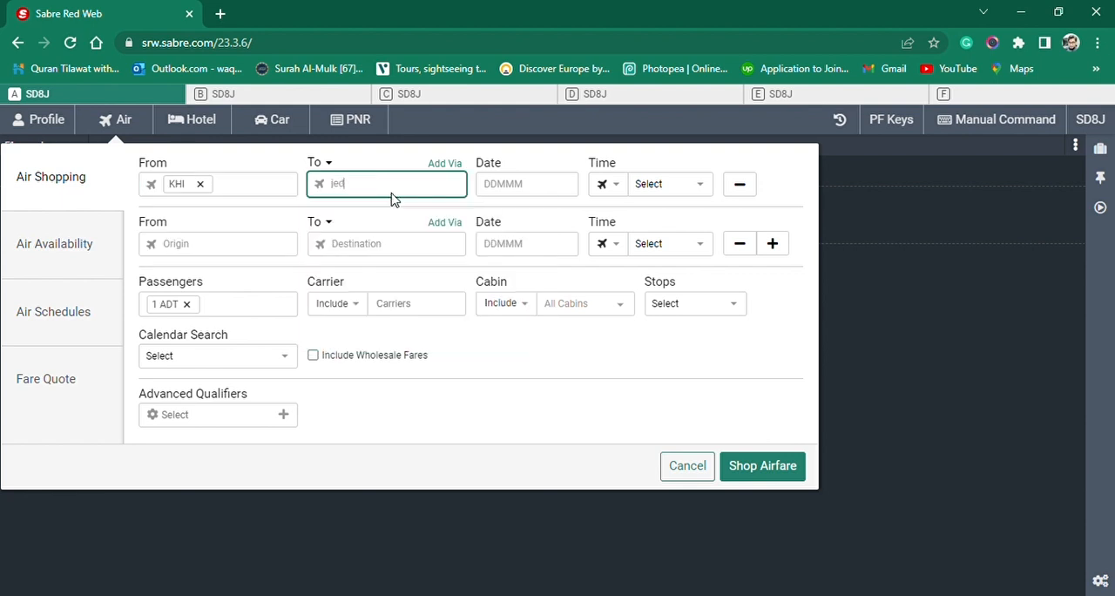
pyautogui.write('d')
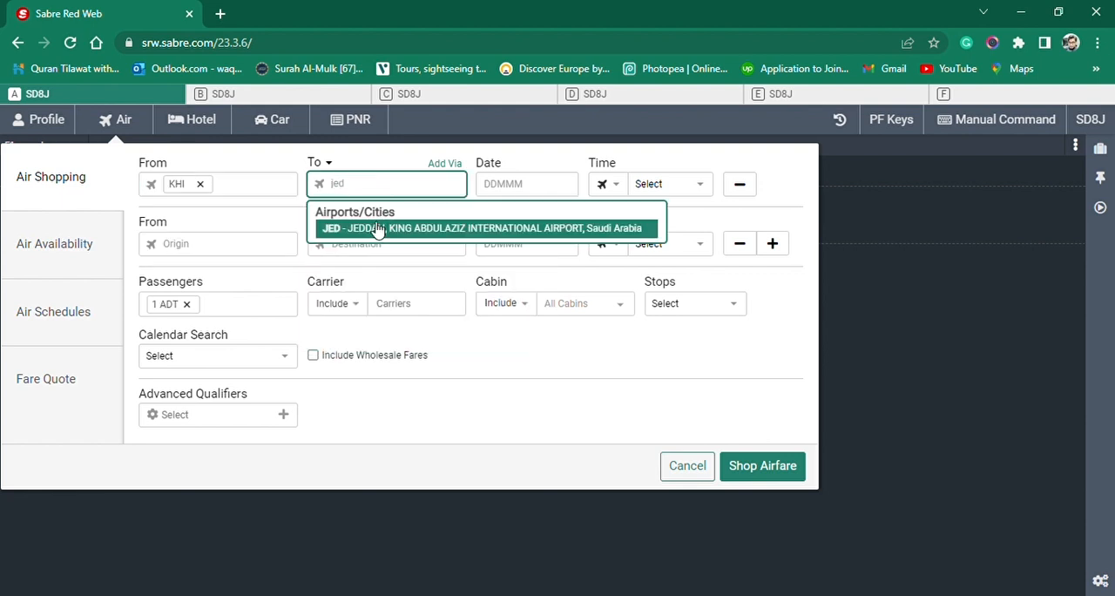
pyautogui.click(380, 228)
# Fill in the return flight from JED to KHI, and add and remove a third flight row
pyautogui.click(275, 248)
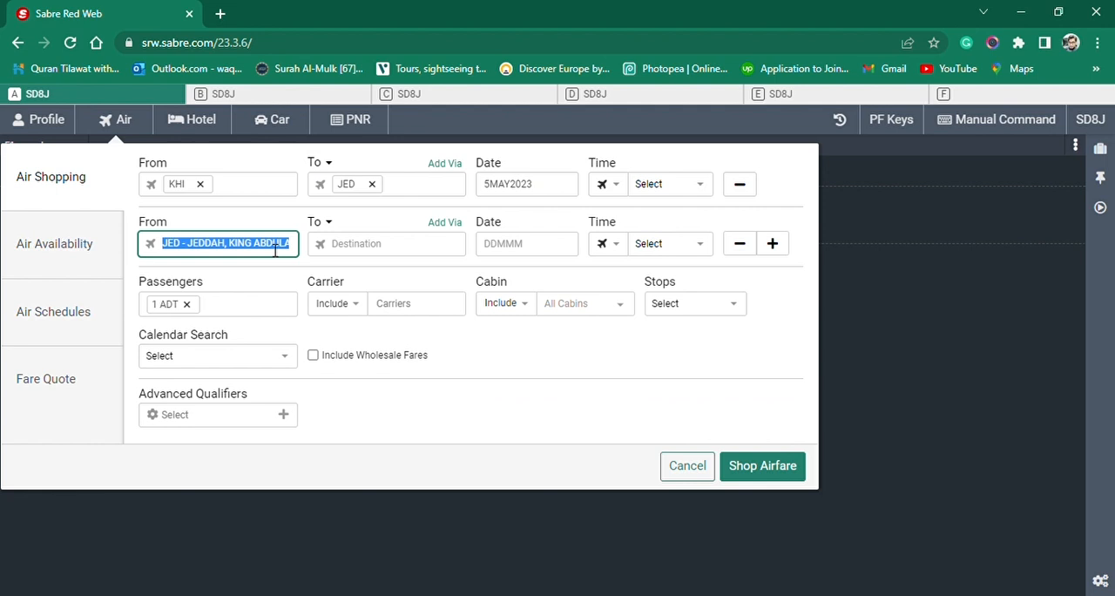
pyautogui.click(402, 257)
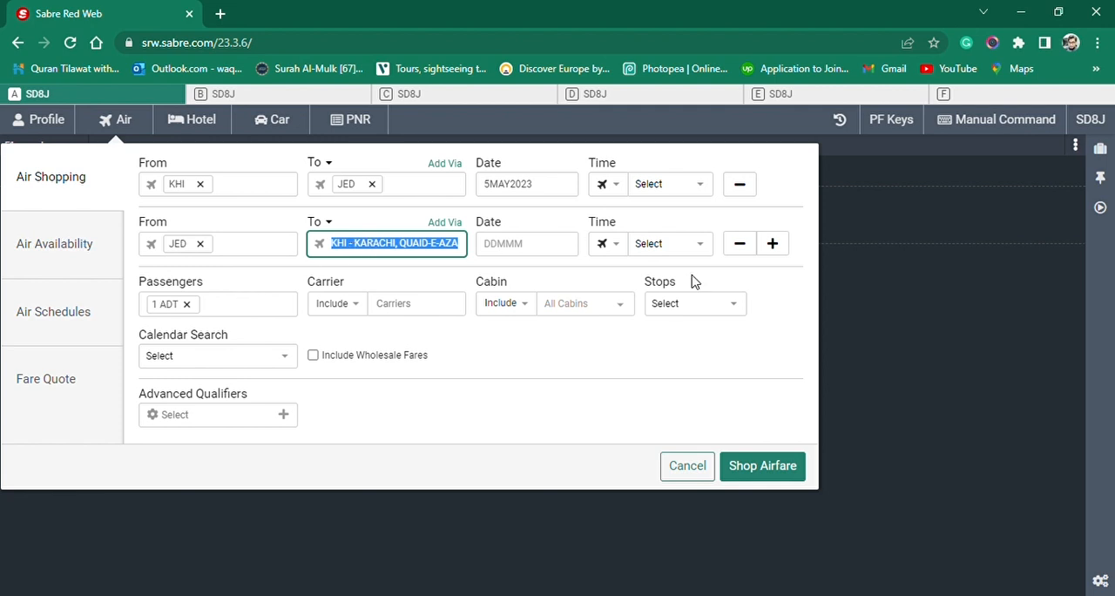
pyautogui.click(786, 248)
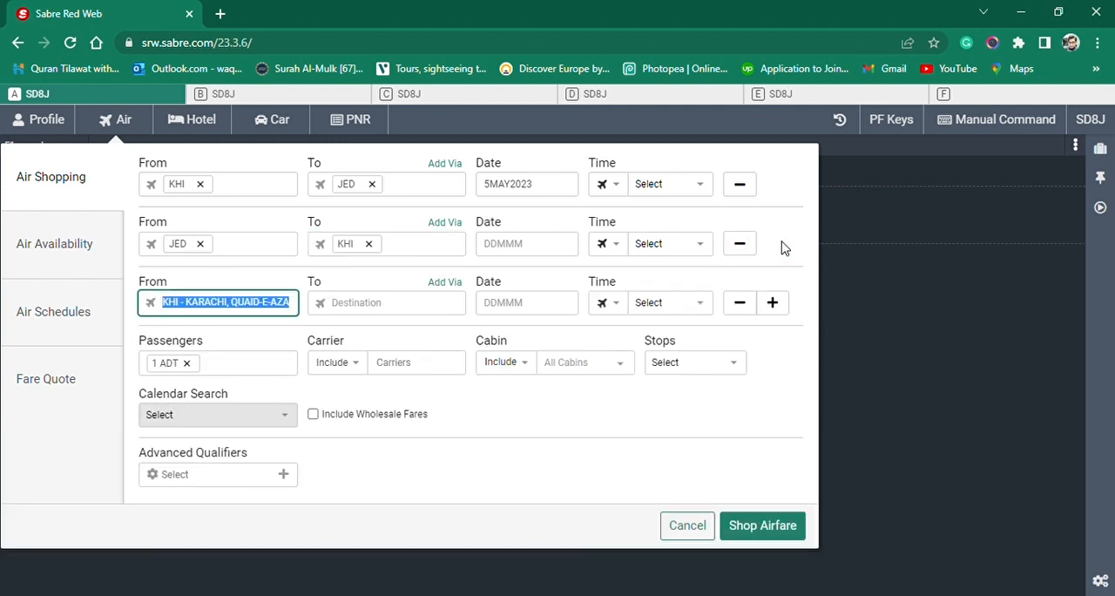
pyautogui.click(741, 304)
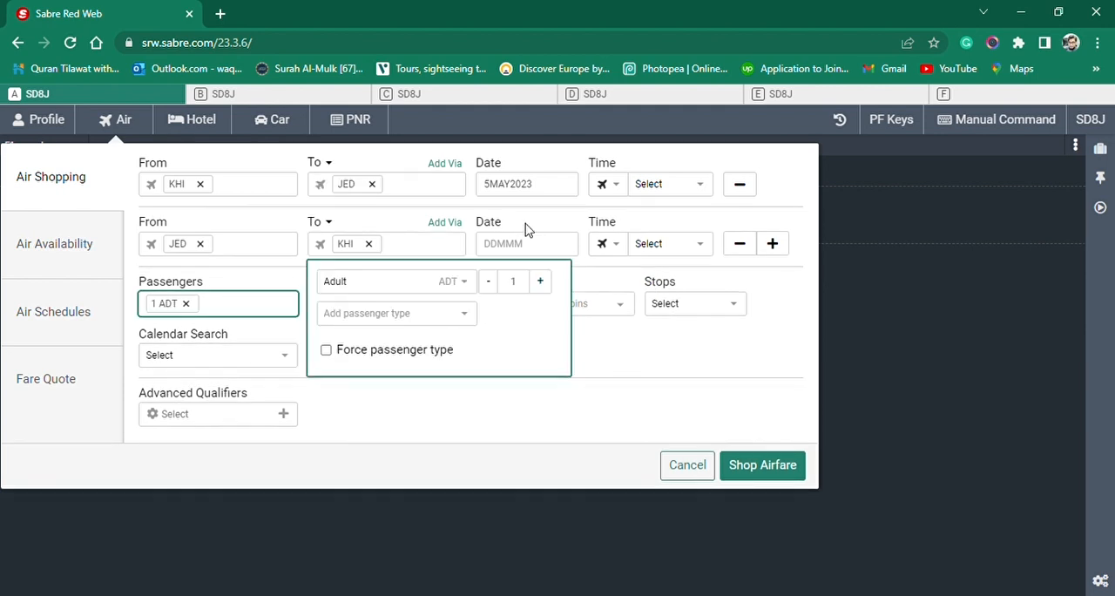
# Set the outbound date to 11MAY2023 and the return date to 20MAY2023, and shop for airfare
pyautogui.click(523, 184)
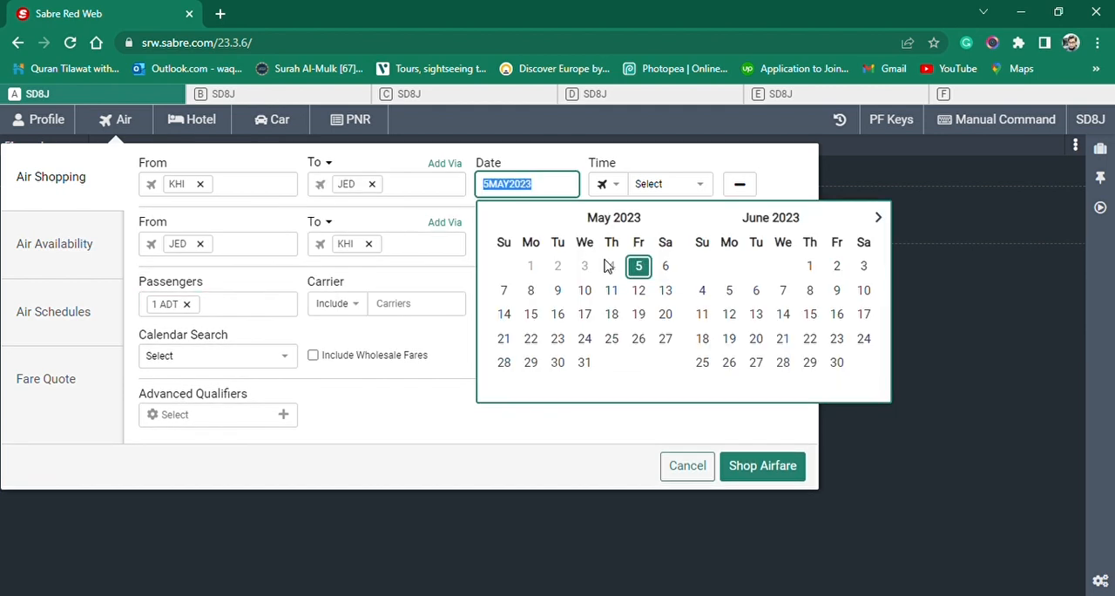
pyautogui.click(611, 290)
pyautogui.click(519, 237)
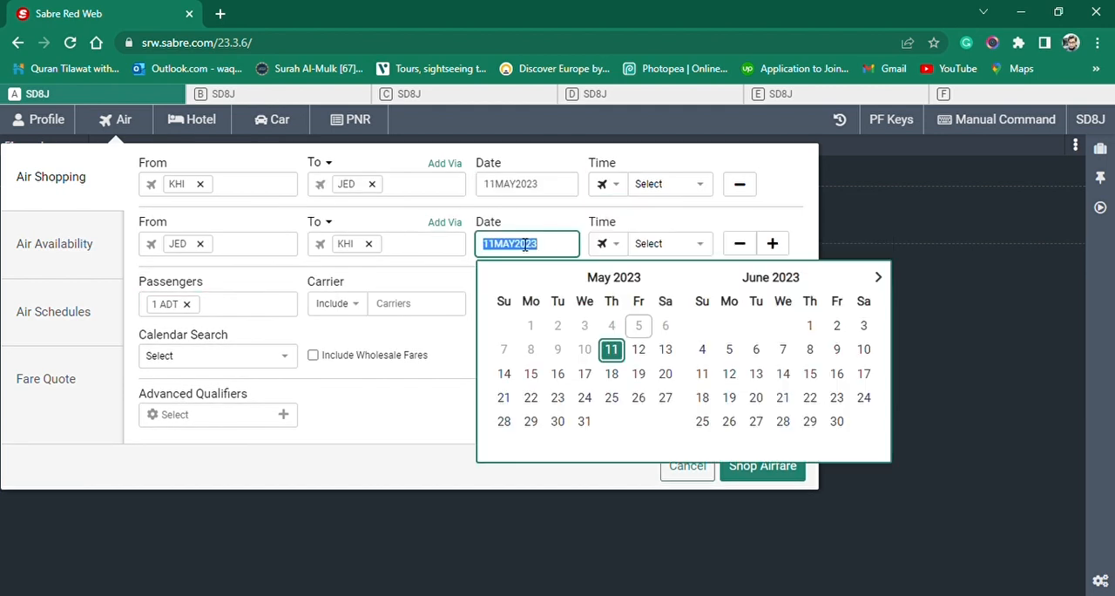
pyautogui.click(666, 373)
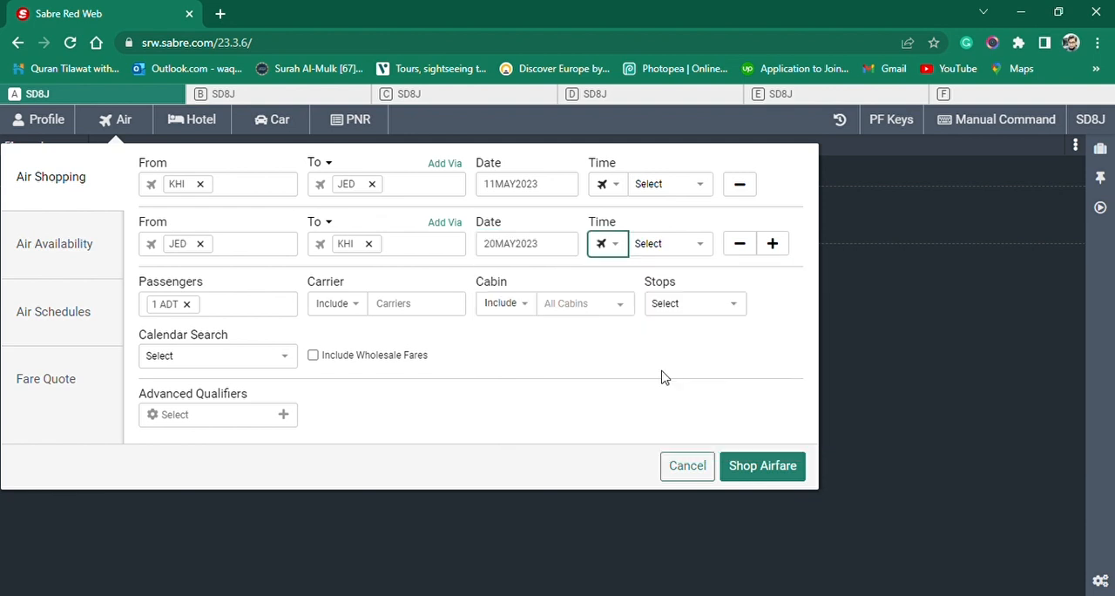
pyautogui.click(754, 468)
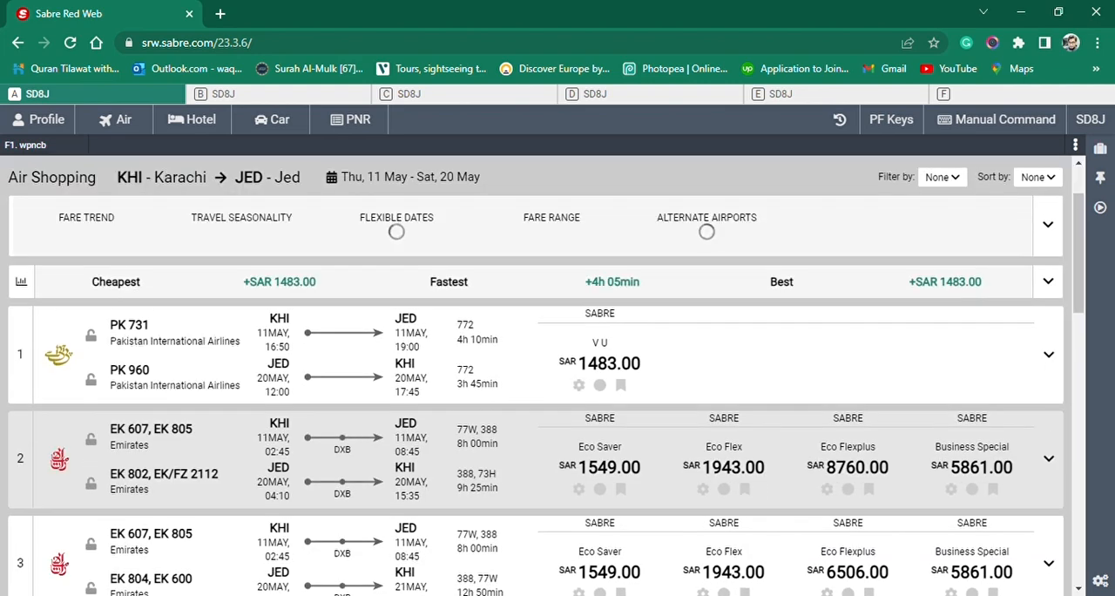
# Examine the Karachi–Jeddah air shopping results, including the fare breakdowns and the flight options offered
pyautogui.moveTo(595, 374)
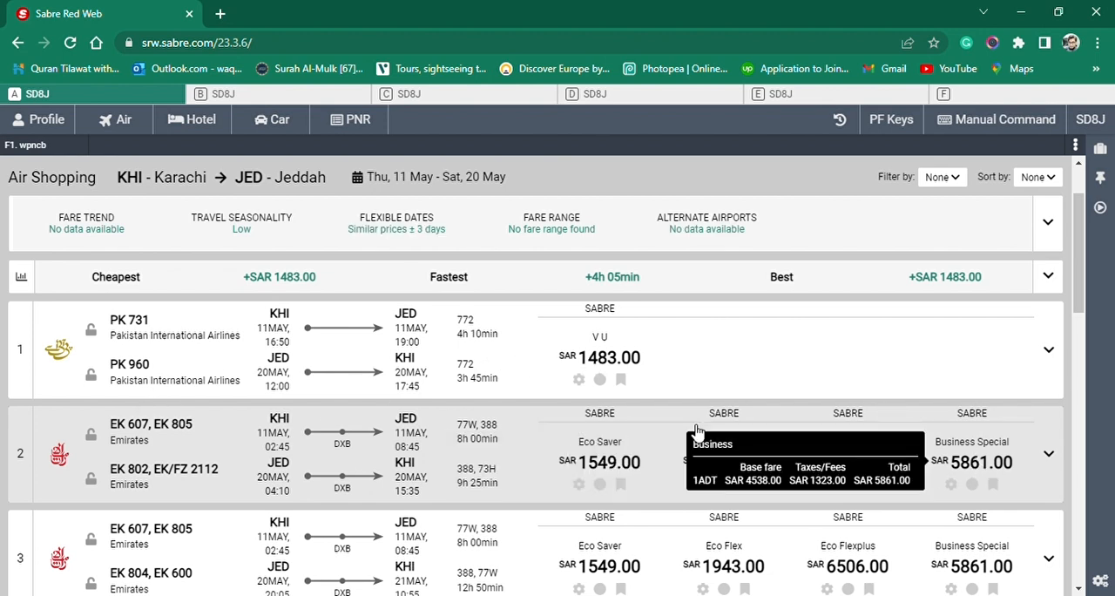
pyautogui.scroll(-9, 727, 296)
pyautogui.scroll(-3, 723, 320)
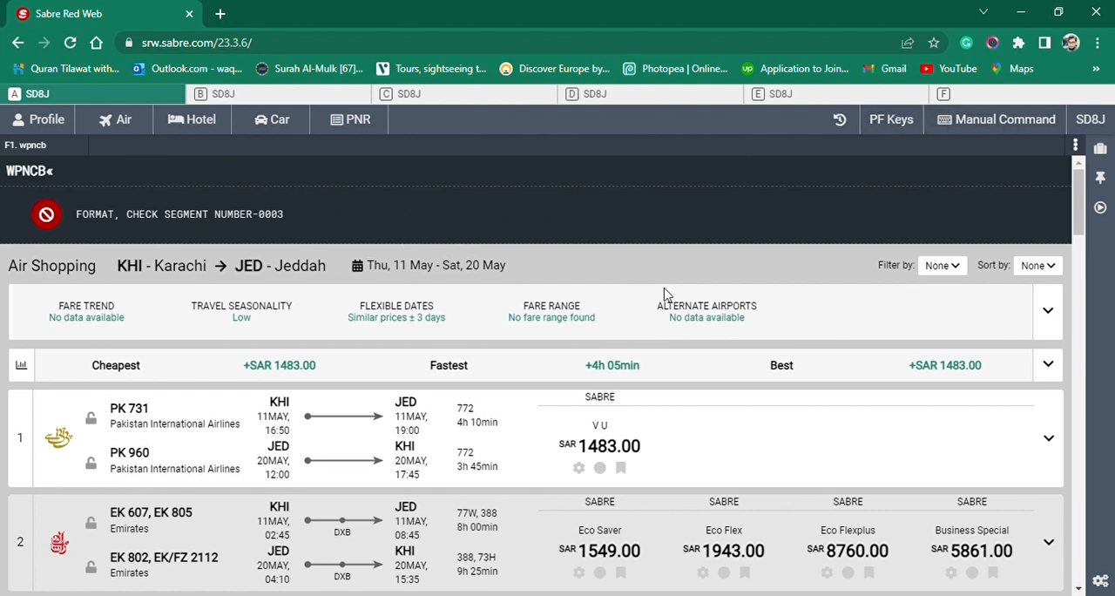
pyautogui.scroll(-20, 313, 410)
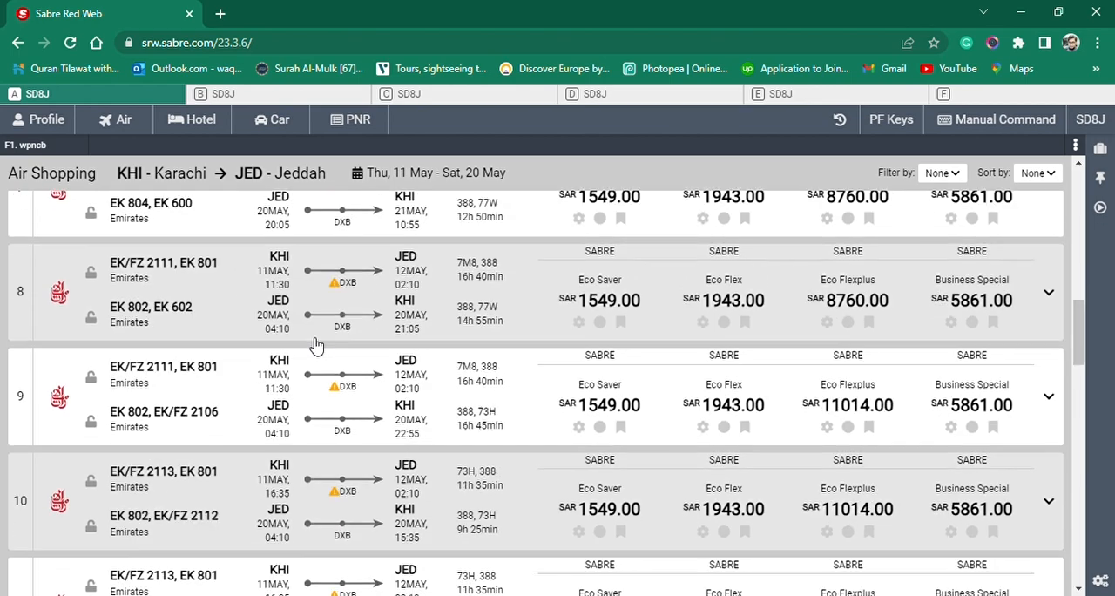
pyautogui.scroll(20, 316, 345)
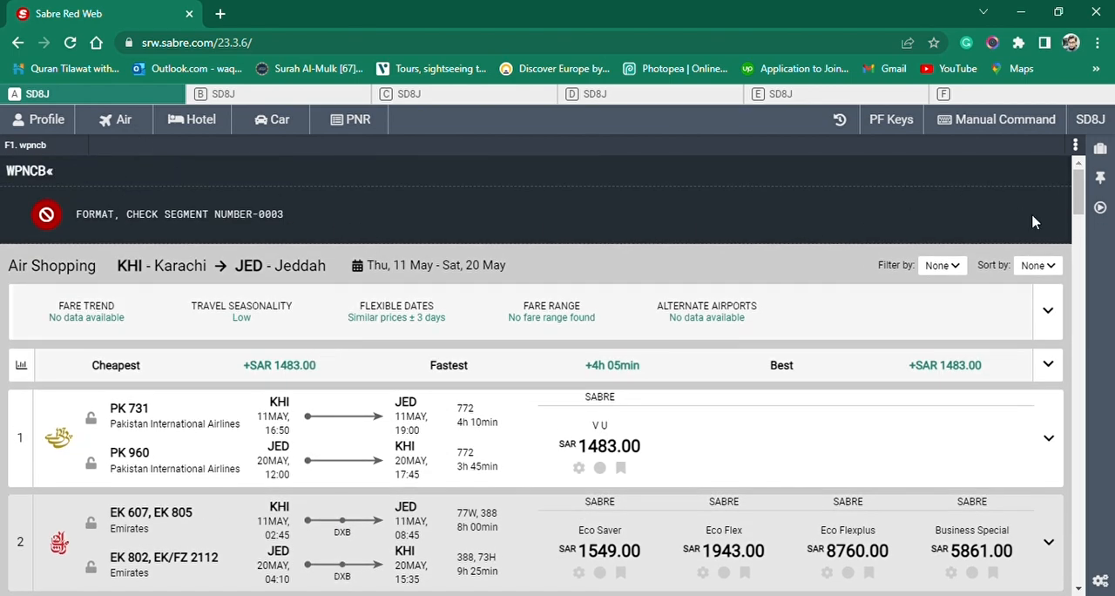
pyautogui.scroll(-1, 1032, 222)
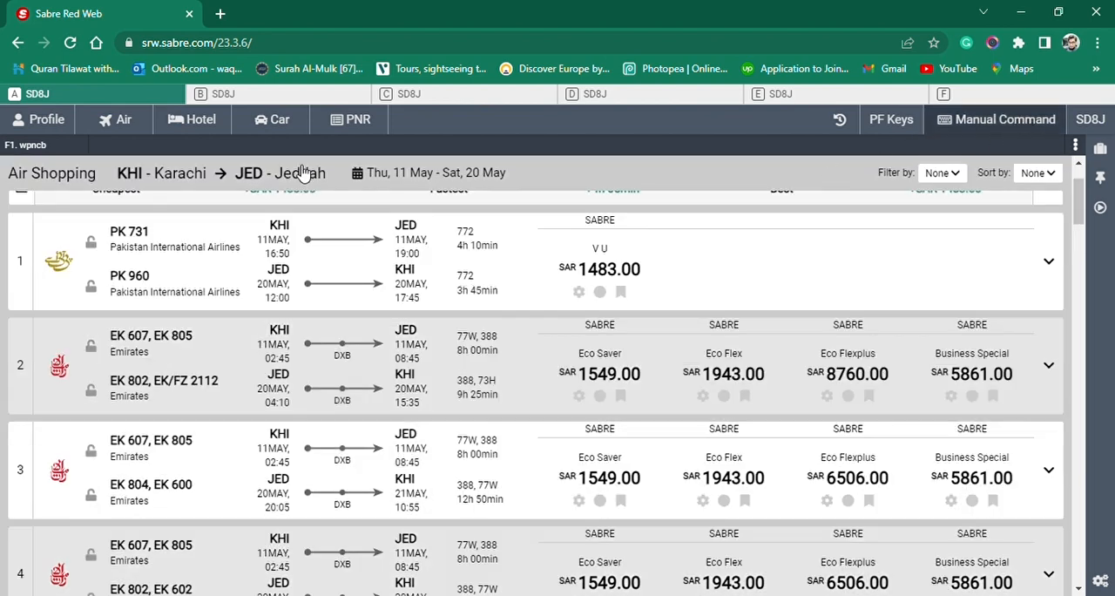
# Clear the air shopping results and switch from the Command Helper back to manual command entry
pyautogui.click(1017, 128)
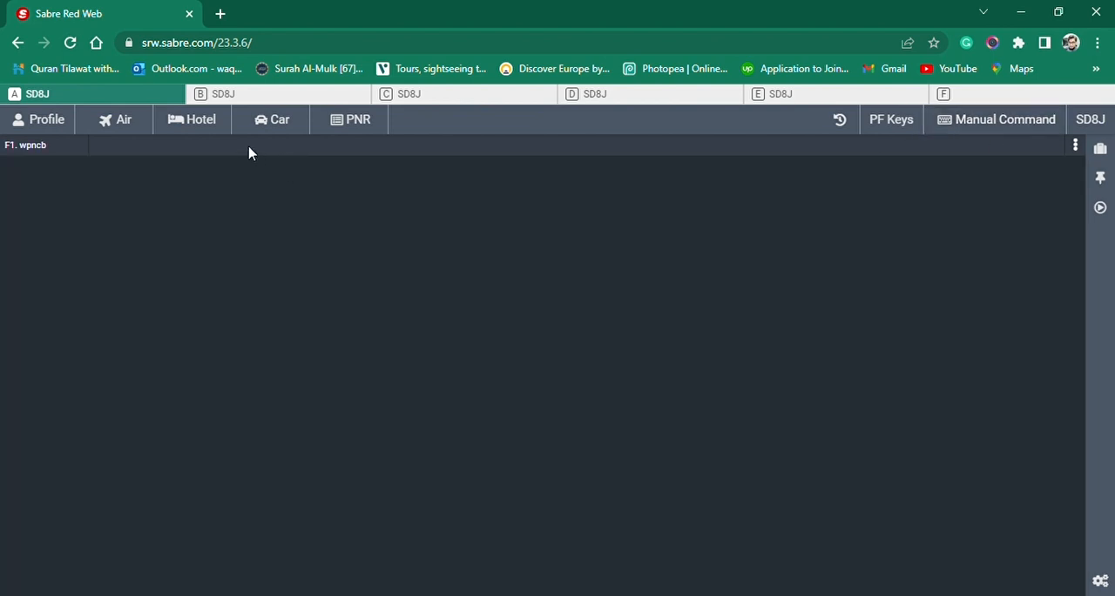
pyautogui.click(1027, 137)
pyautogui.click(1023, 135)
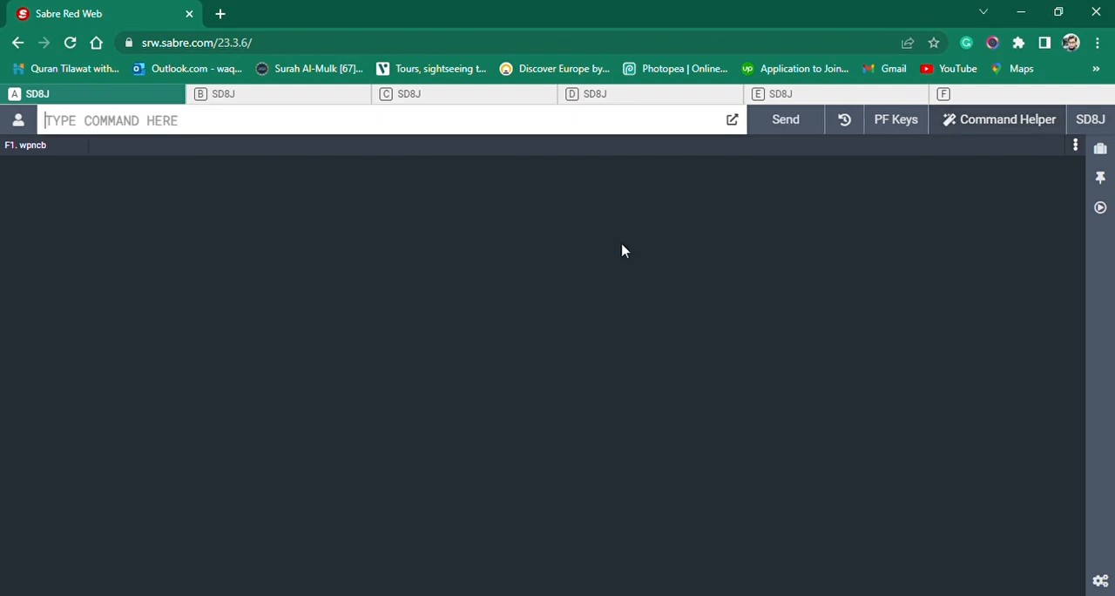
# Look at the trip summary, the profiles and the available workflows, and close the workflows list
pyautogui.click(1104, 152)
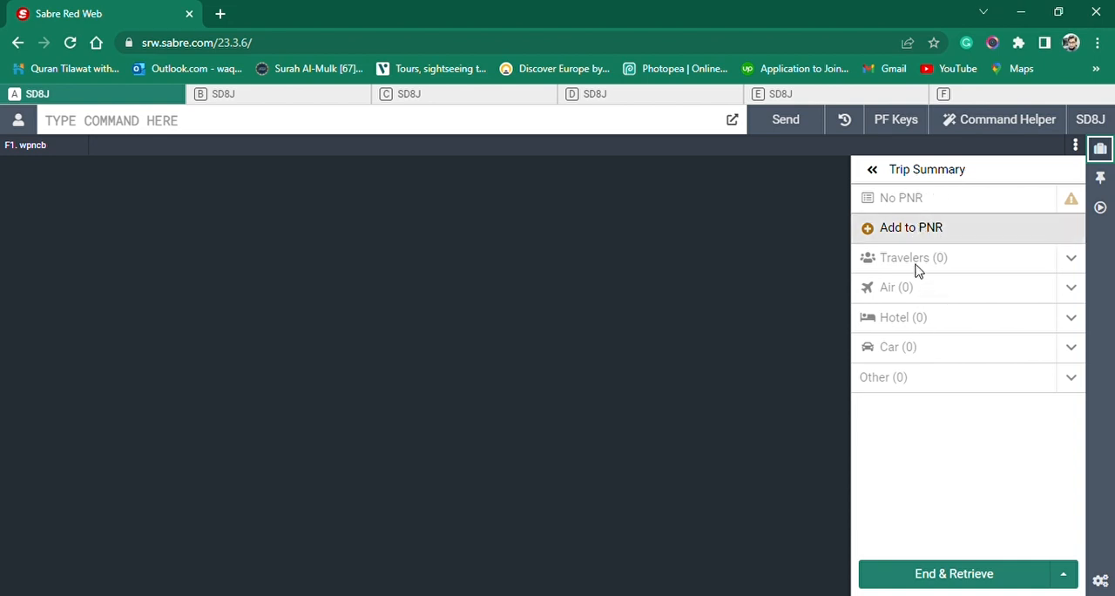
pyautogui.click(1100, 178)
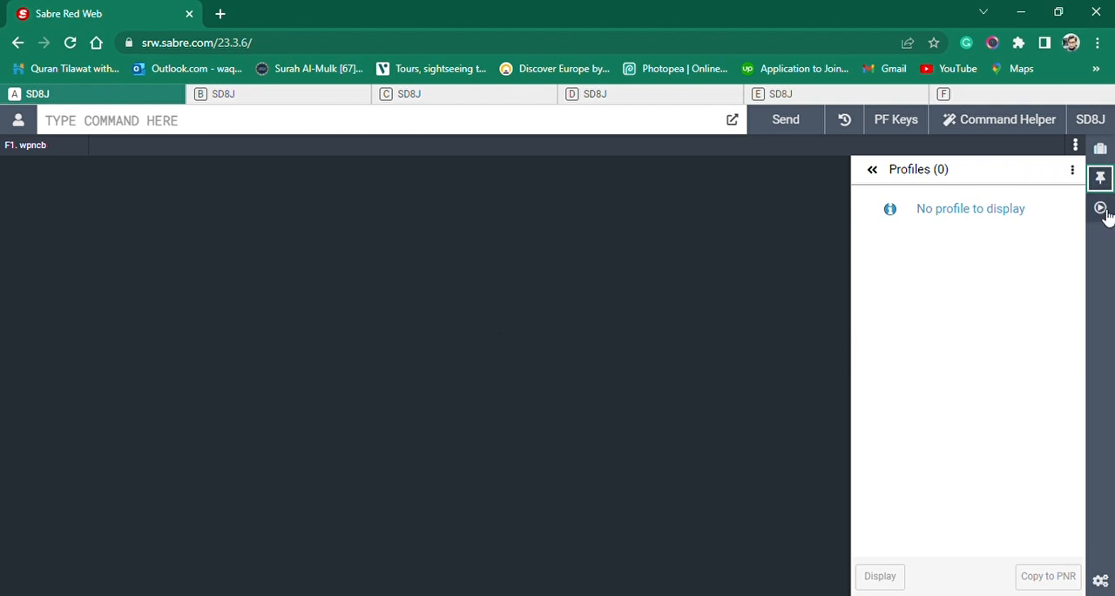
pyautogui.click(1101, 209)
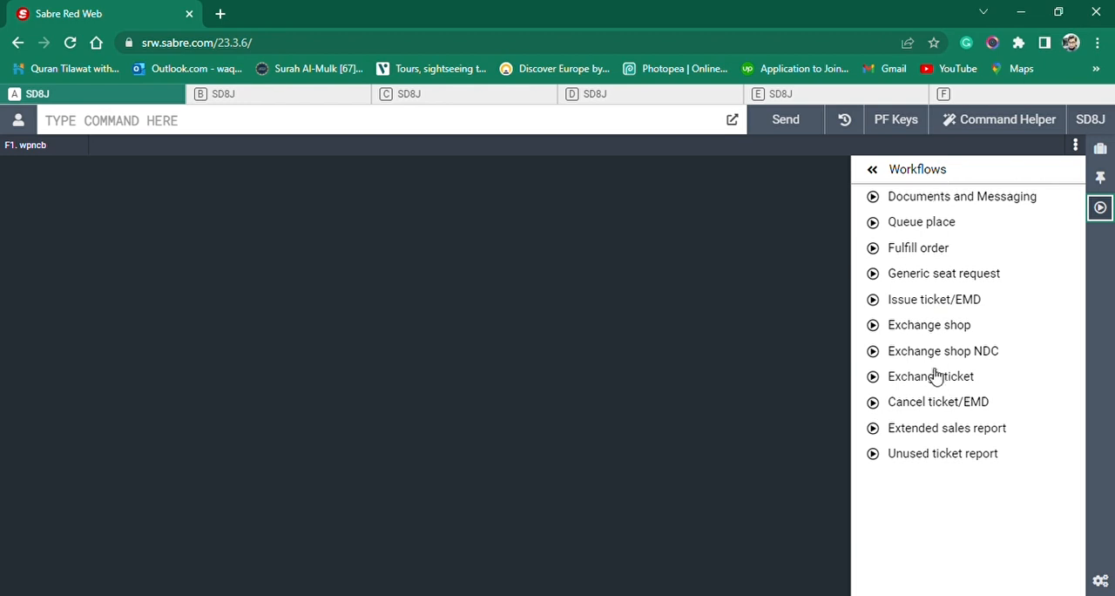
pyautogui.click(1101, 209)
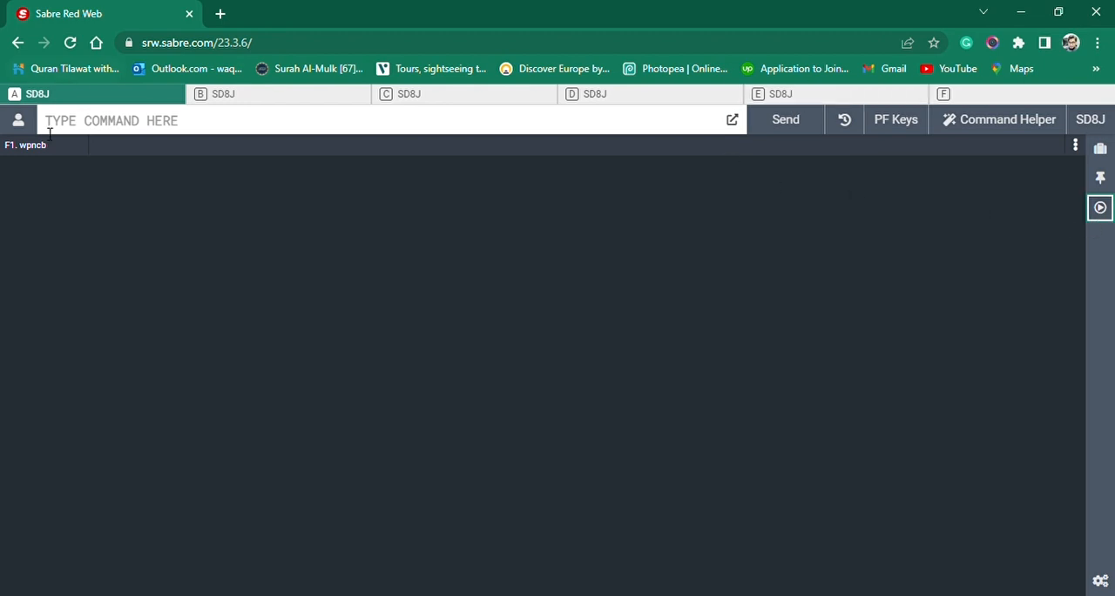